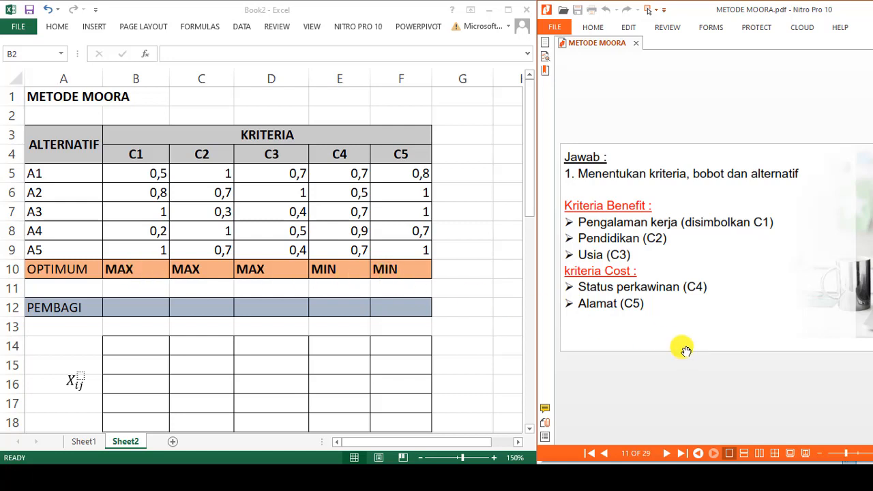
- Review the criteria weights, alternatives, ratings, decision matrix and MOORA normalisation formula in the PDF against the worksheet layout
scroll(685, 350, "down", 1)
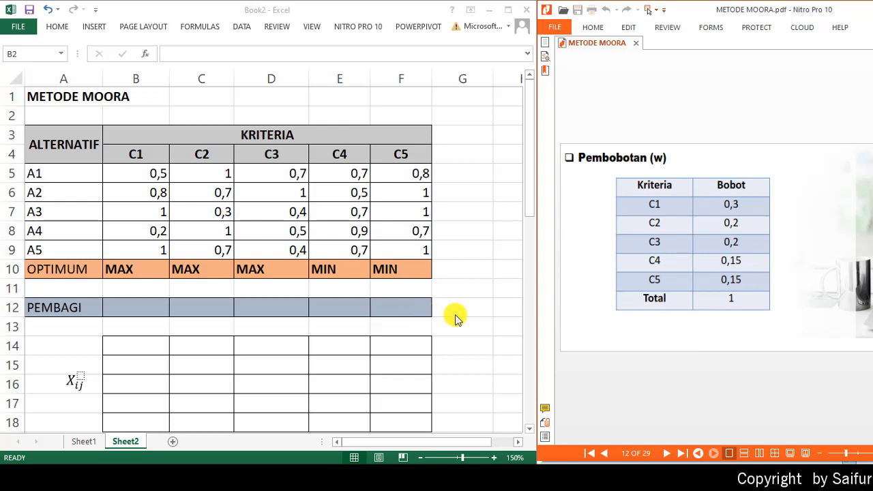
scroll(457, 317, "down", 2)
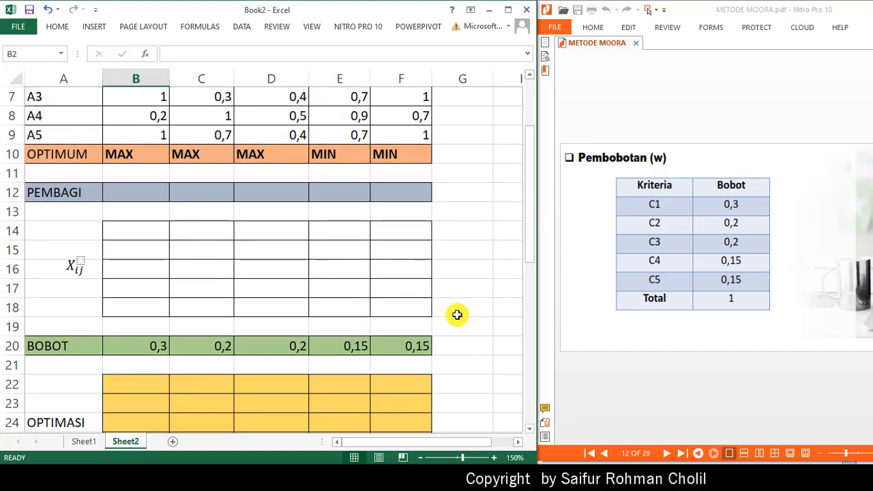
scroll(457, 314, "up", 2)
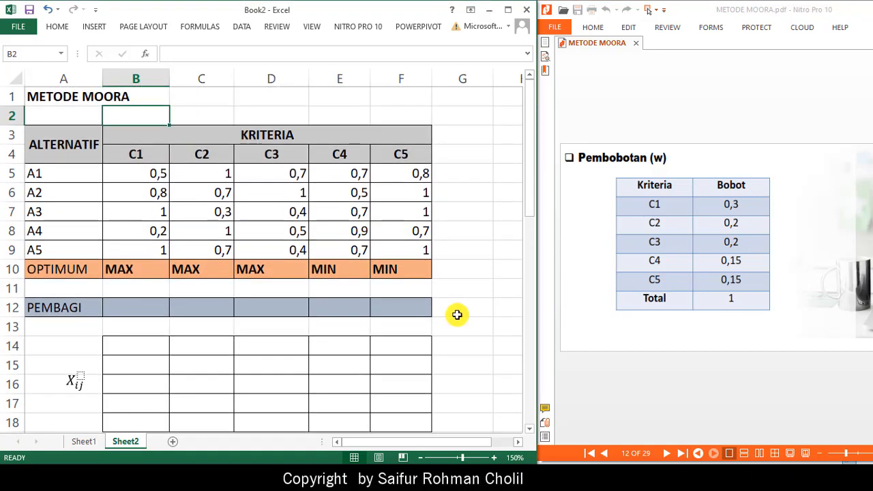
left_click(665, 375)
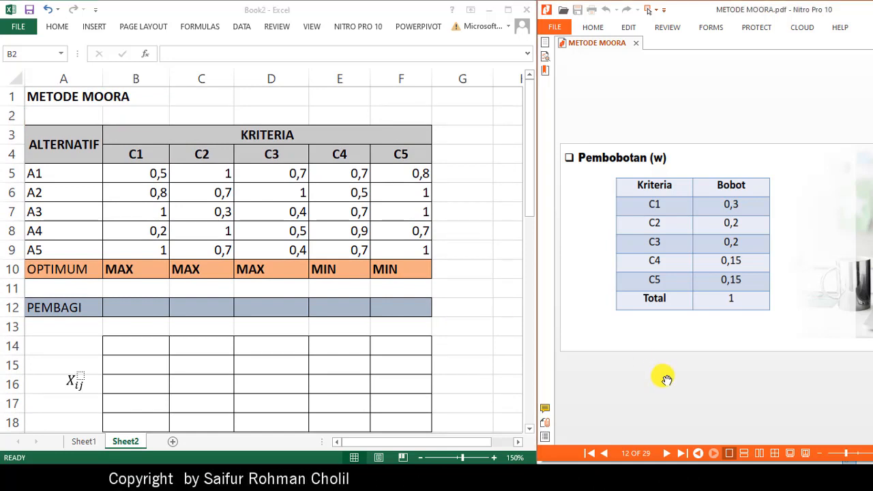
scroll(668, 376, "down", 1)
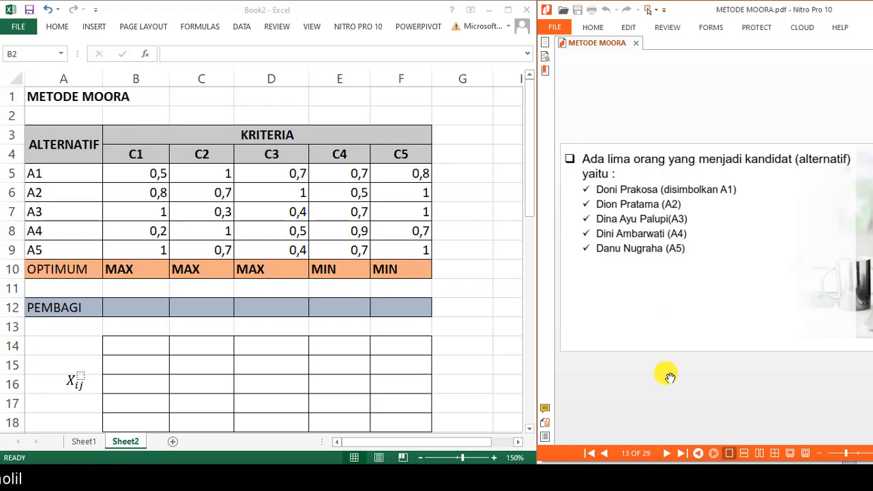
scroll(668, 376, "down", 1)
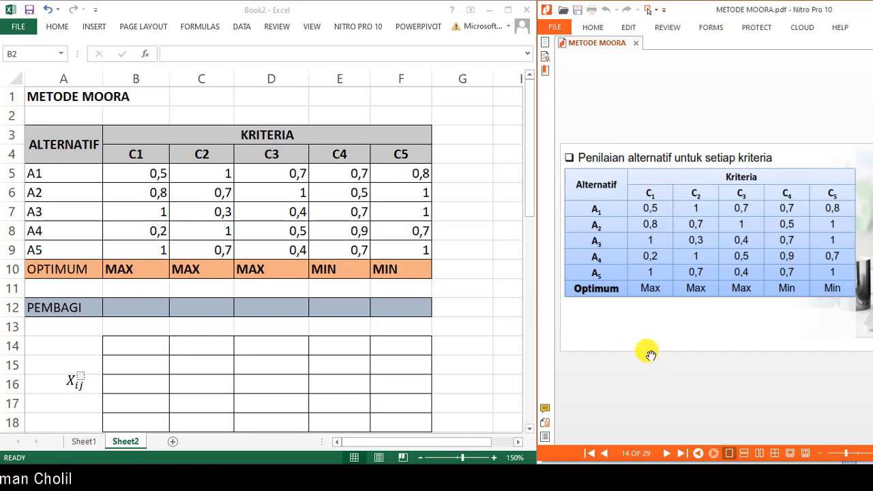
scroll(651, 355, "down", 1)
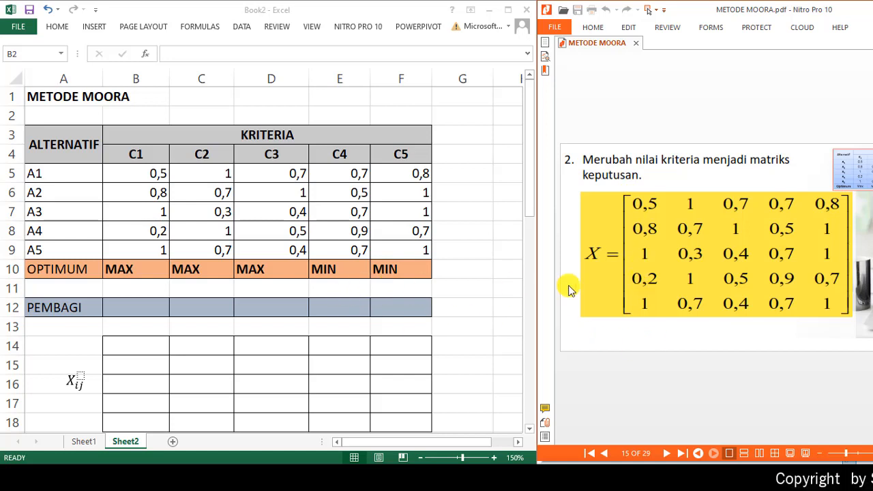
scroll(693, 303, "down", 1)
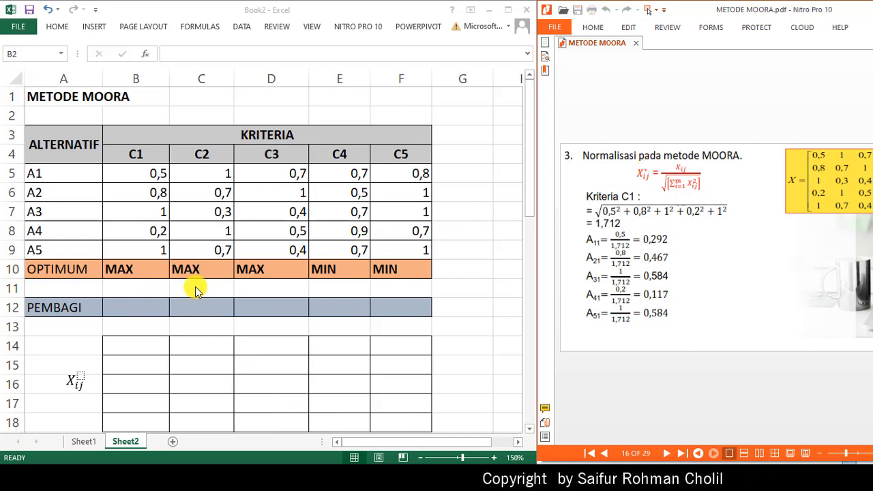
- Enter the C1 divisor formula =SQRT((B5^2)+(B6^2)+(B7^2)+(B8^2)+(B9^2)) in cell B12 of the PEMBAGI row
left_click(123, 307)
left_click(123, 307)
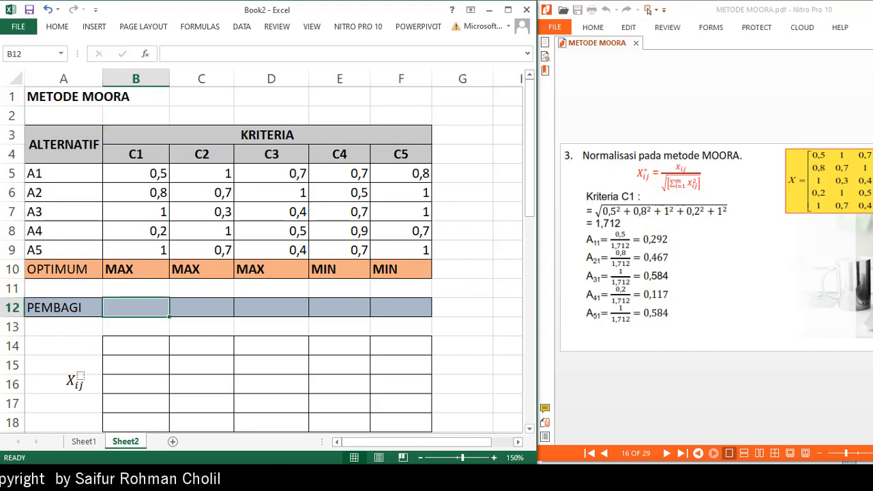
type("=")
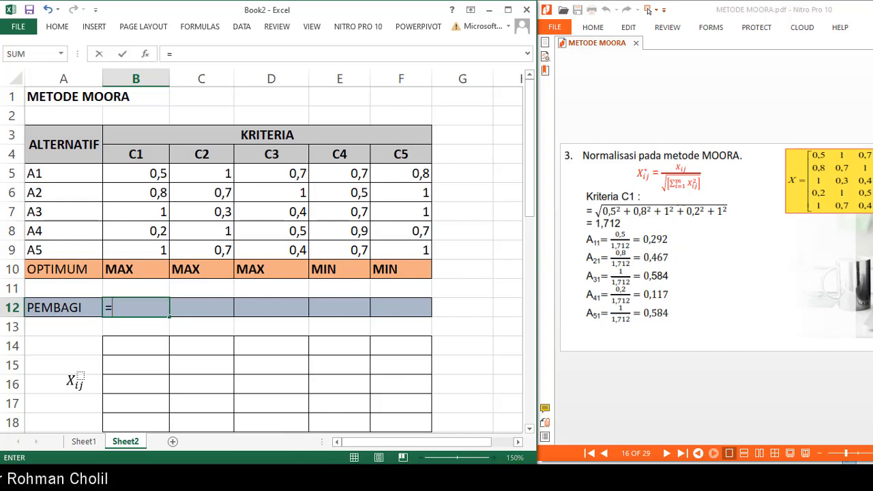
type("SQRT")
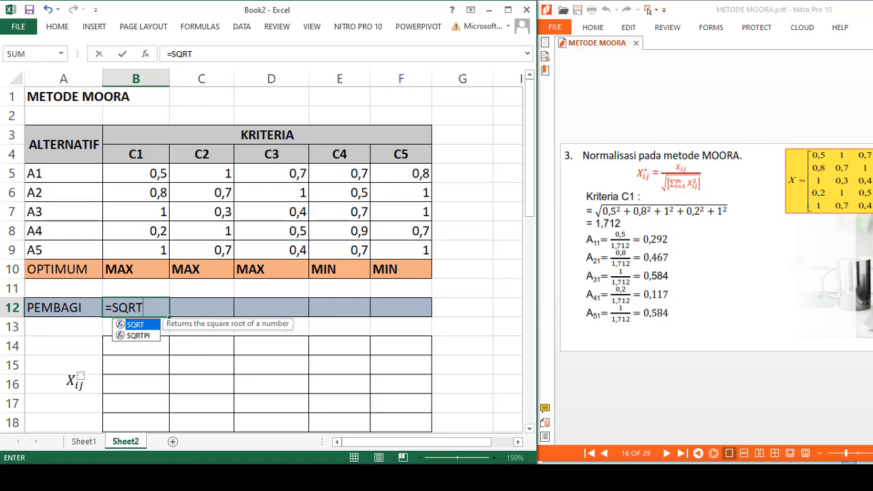
type("((")
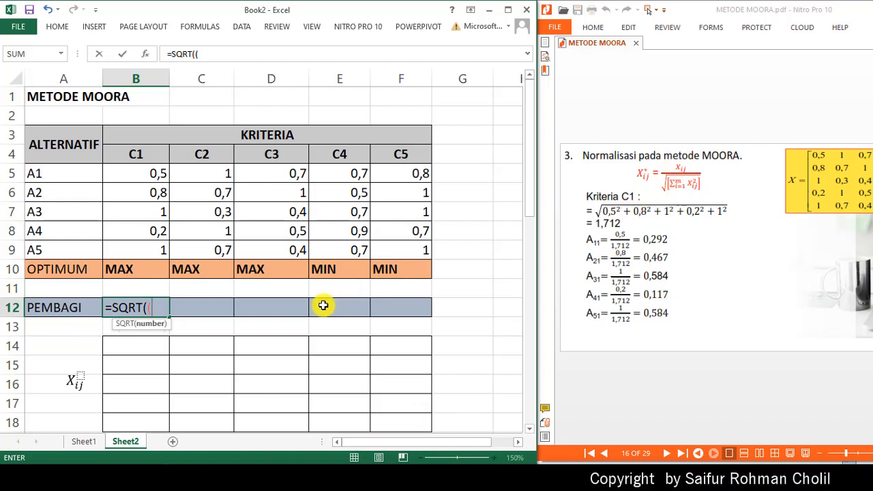
left_click(147, 174)
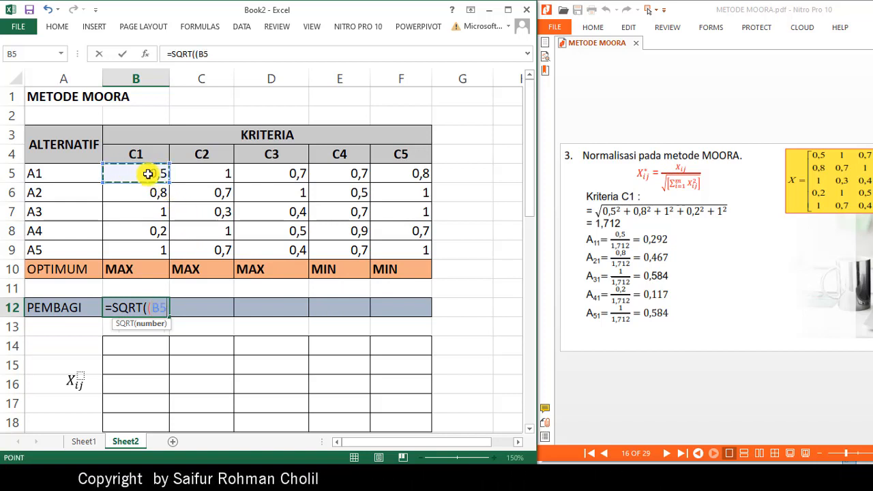
type("^2")
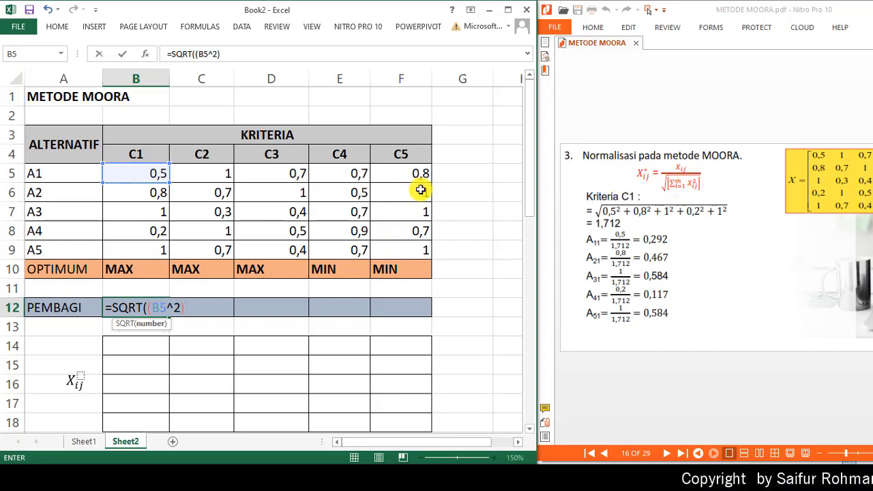
type("+")
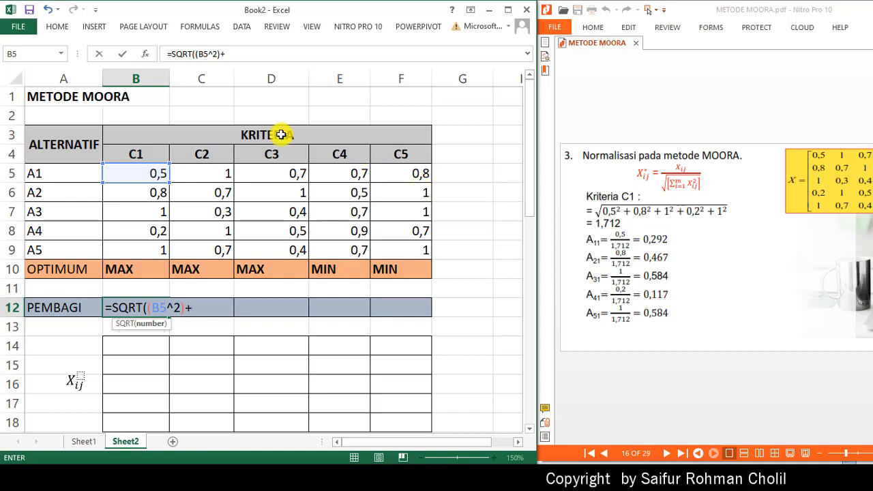
type("(")
left_click(158, 193)
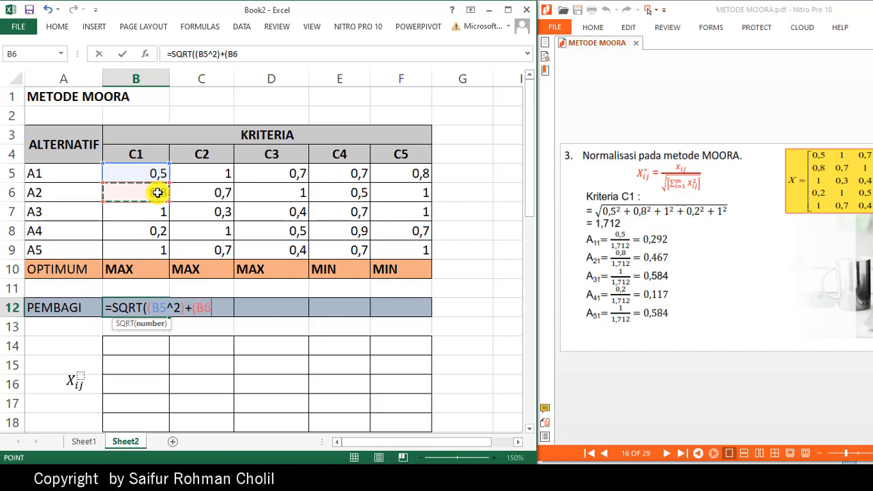
type("^2)+(B7^2)+(")
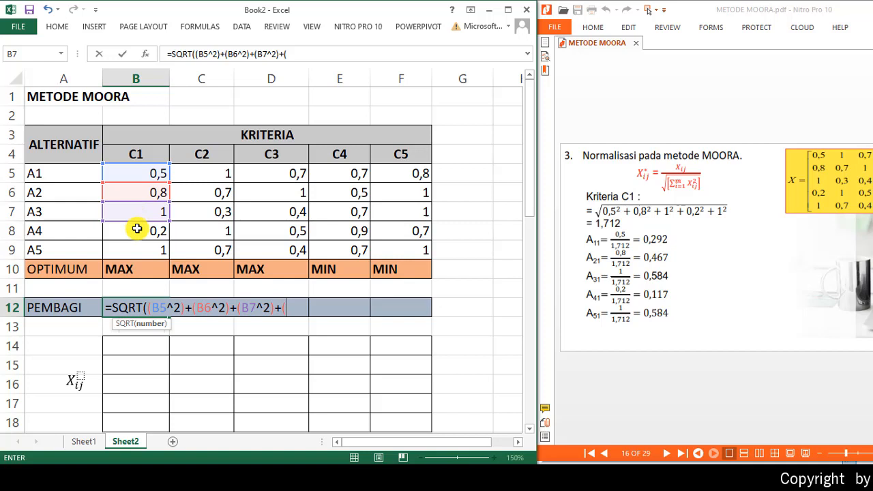
left_click(136, 229)
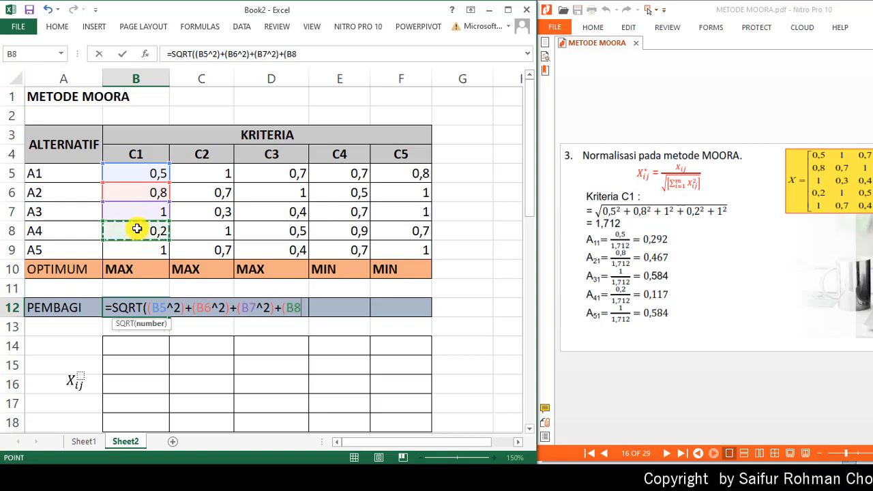
type("^2")
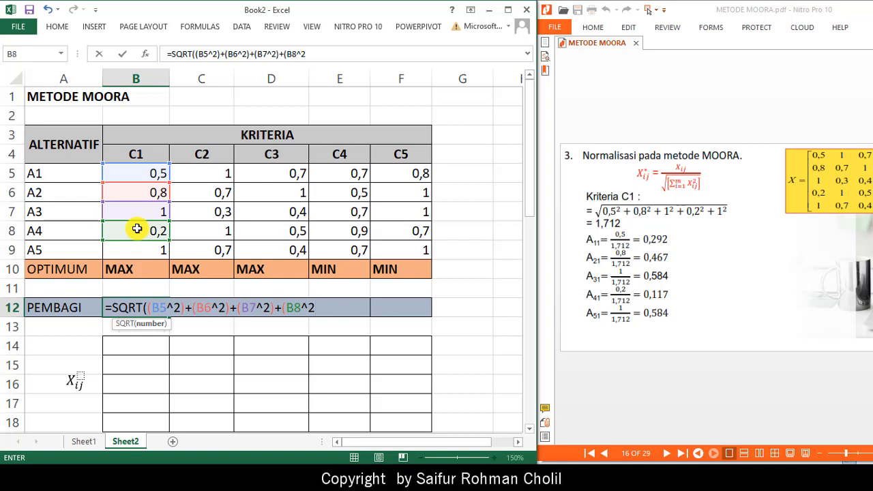
type(")")
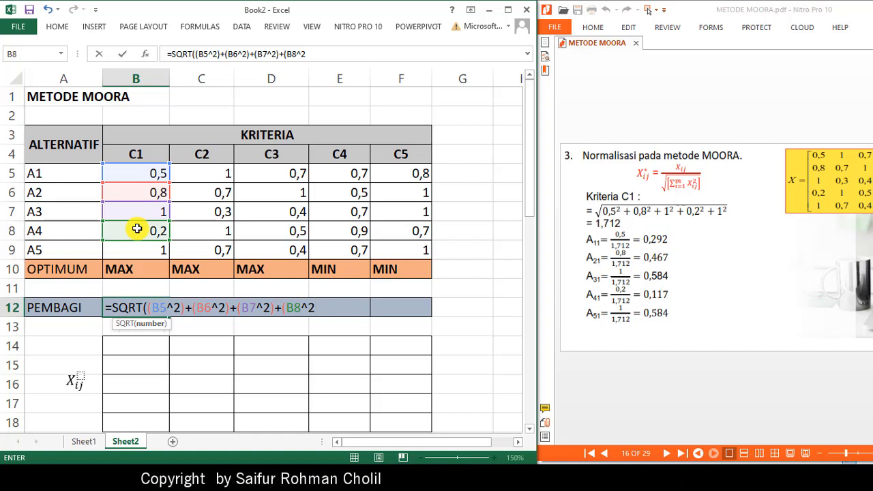
type("+(")
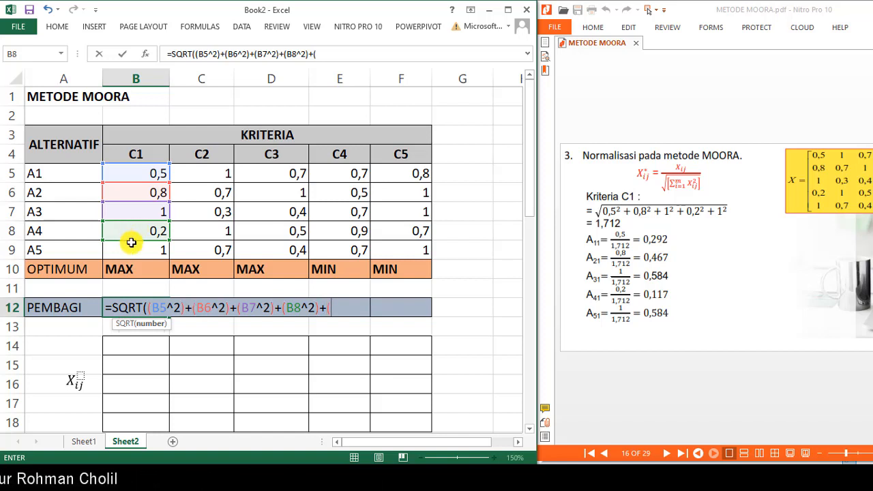
left_click(133, 248)
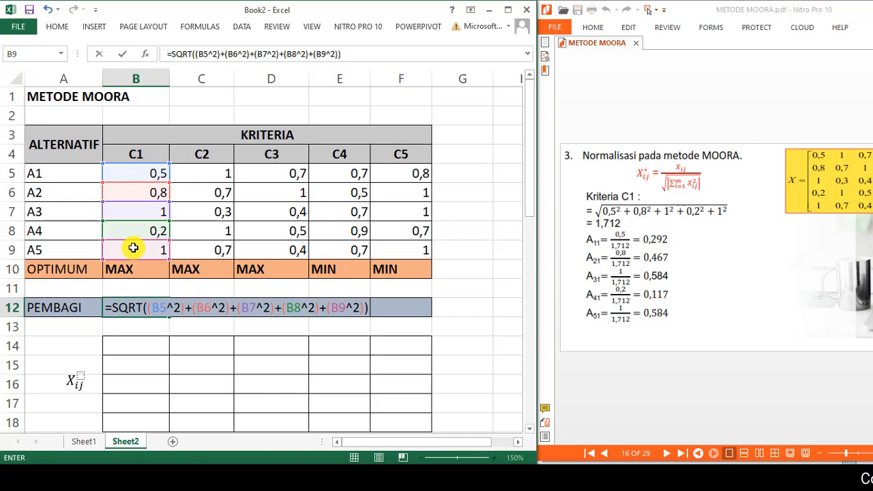
key("Return")
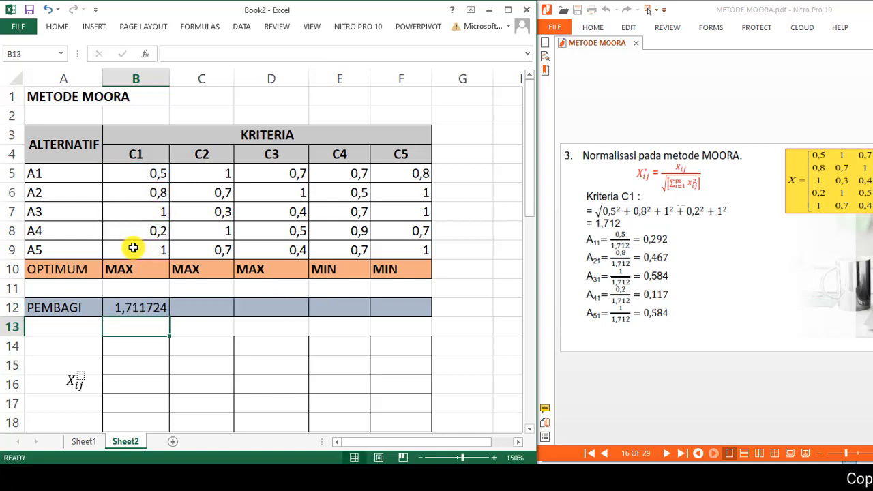
- Fill the divisor formula from B12 across the PEMBAGI row to F12 for criteria C2 to C5
left_click(157, 308)
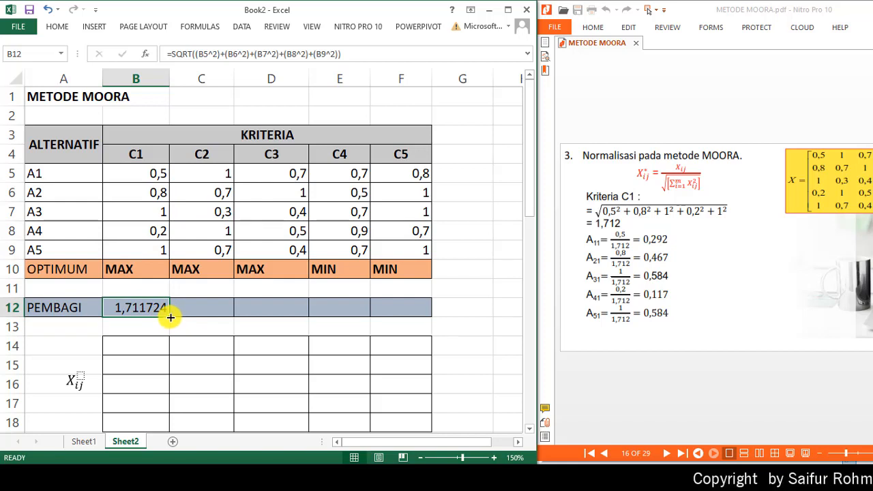
left_click_drag(169, 317, 415, 313)
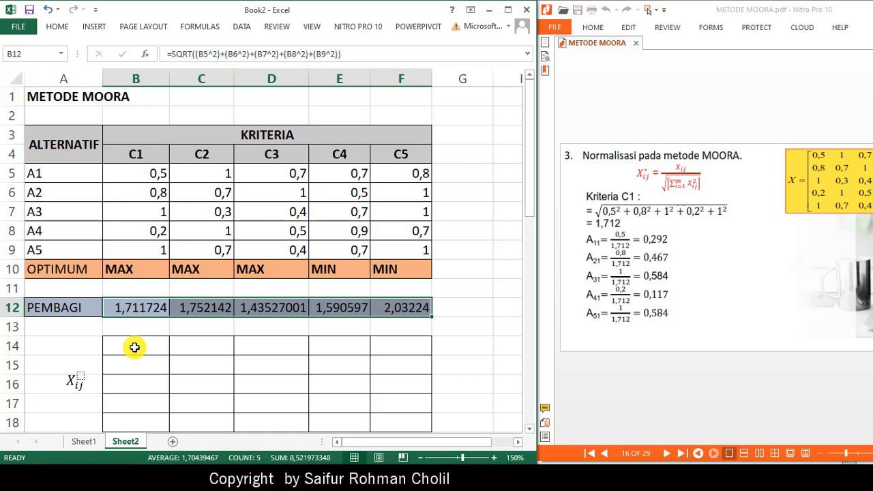
- Enter the normalisation formula =B5/B$12 in cell B14, with the divisor's row reference locked
left_click(134, 348)
key("shift+Right")
left_click(134, 347)
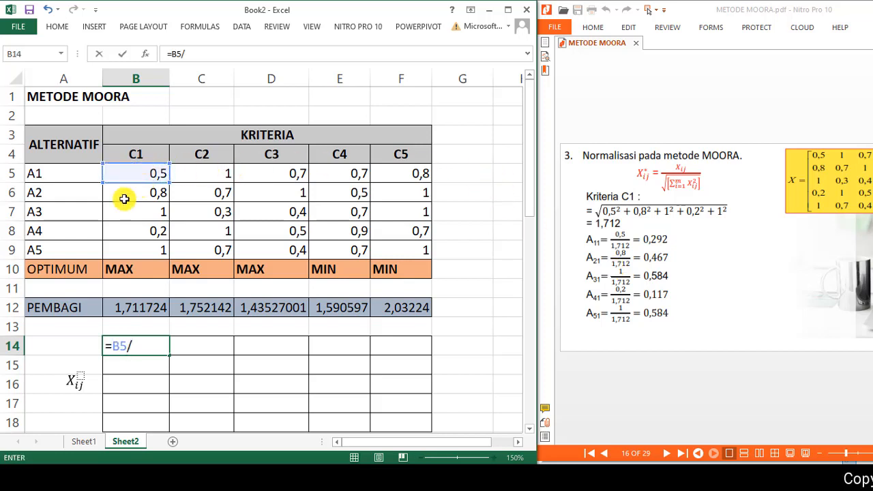
left_click(133, 308)
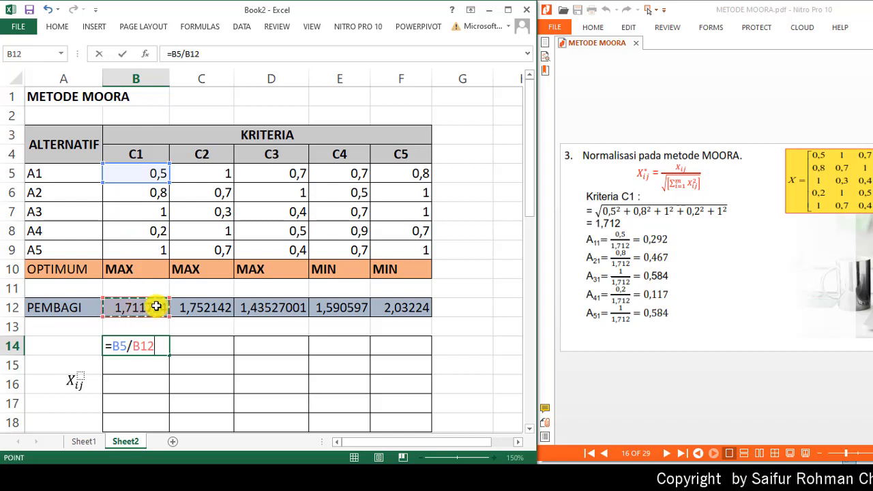
left_click(191, 53)
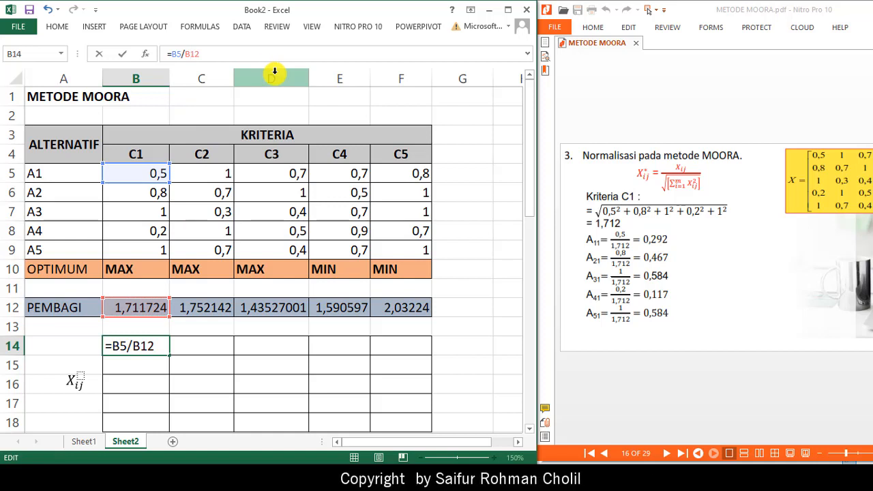
type("$")
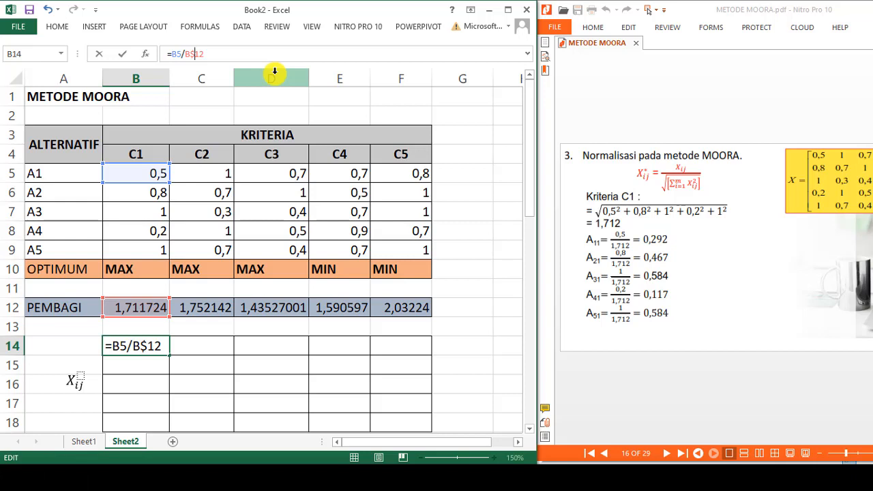
key("Return")
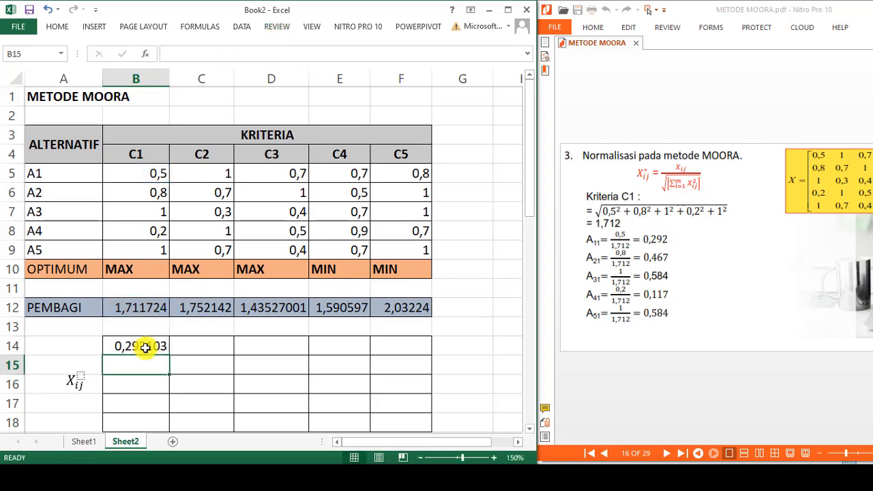
- Fill the normalisation formula from B14 down to B18 and across to column F, completing the Xij matrix B14:F18
left_click(157, 341)
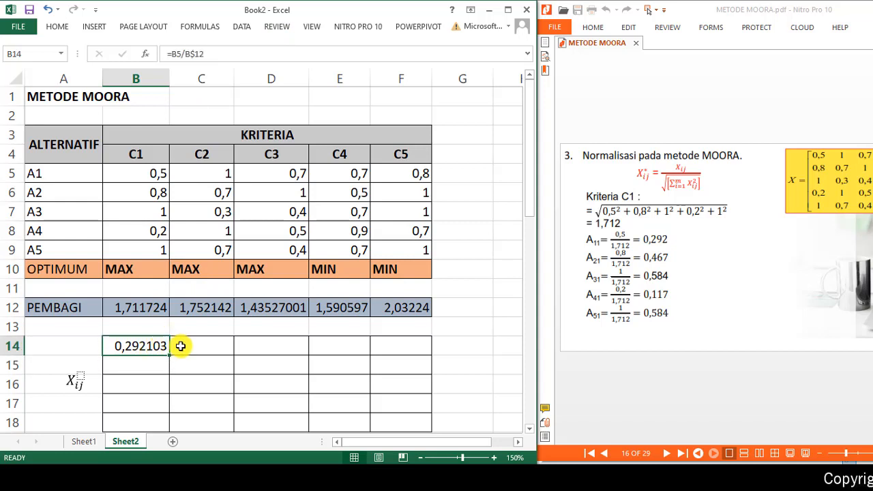
left_click_drag(169, 356, 163, 423)
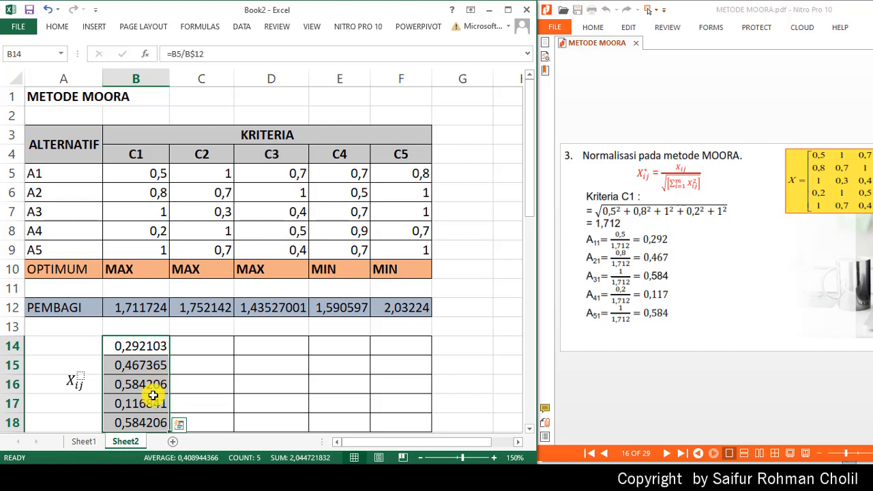
left_click_drag(170, 430, 432, 417)
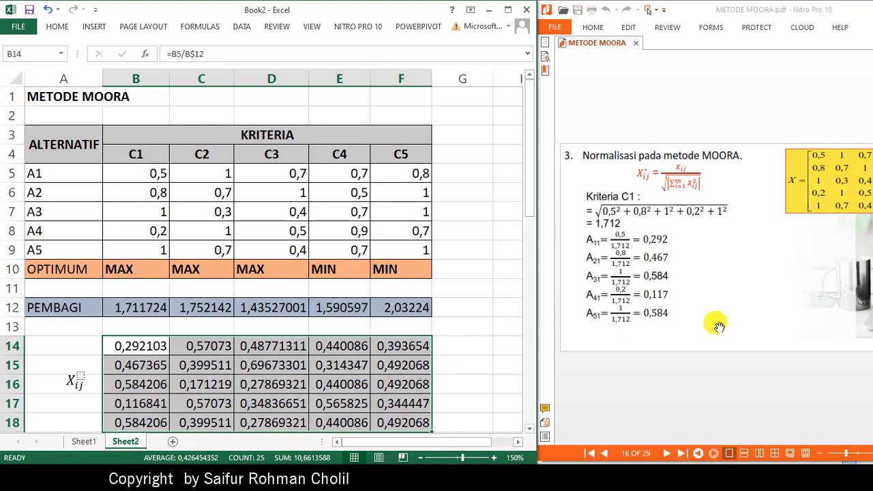
left_click(139, 351)
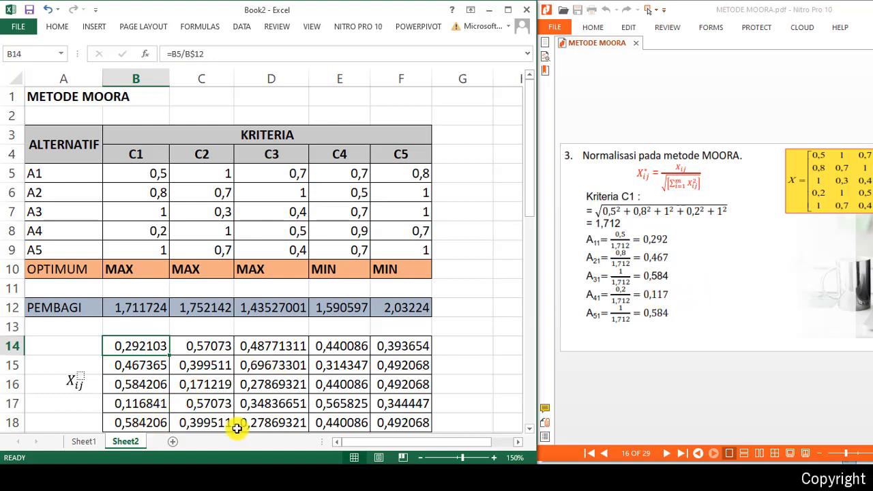
left_click(722, 399)
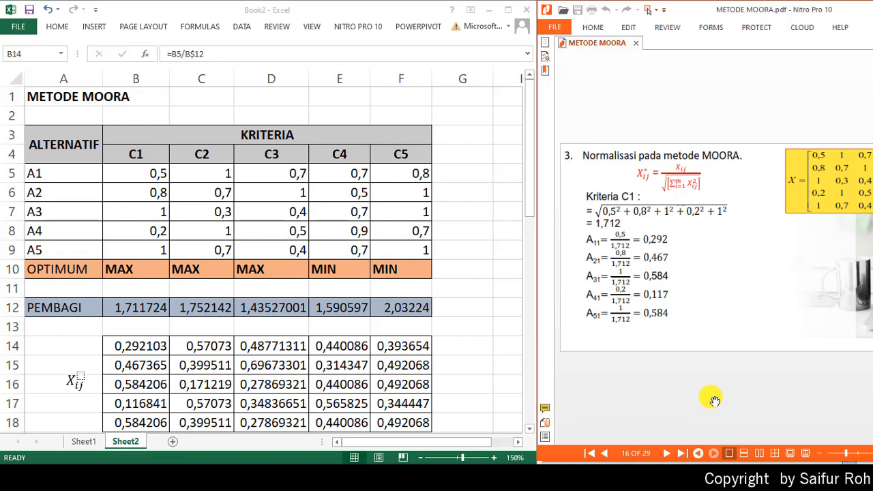
- Compare the Xij matrix with the PDF's C2 to C5 normalisation pages, and review the attribute optimisation page against the BOBOT and OPTIMASI ATRIBUT ranges
scroll(715, 401, "down", 1)
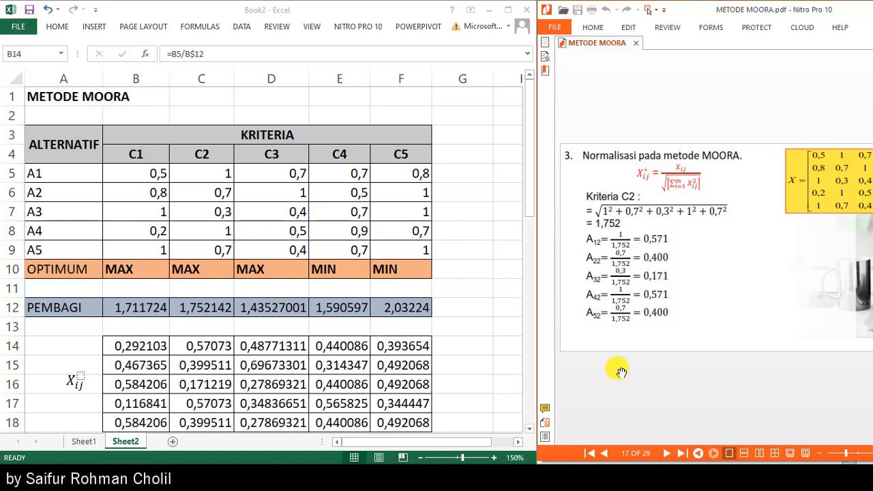
scroll(648, 382, "down", 1)
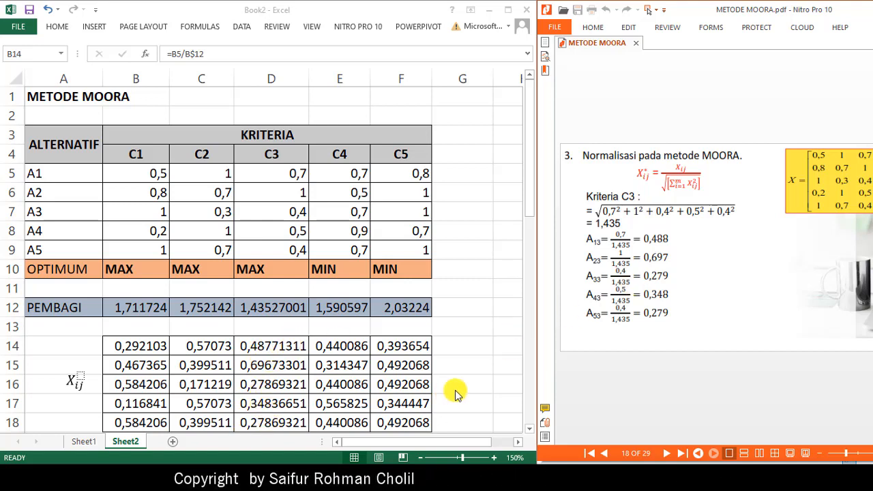
scroll(632, 355, "down", 2)
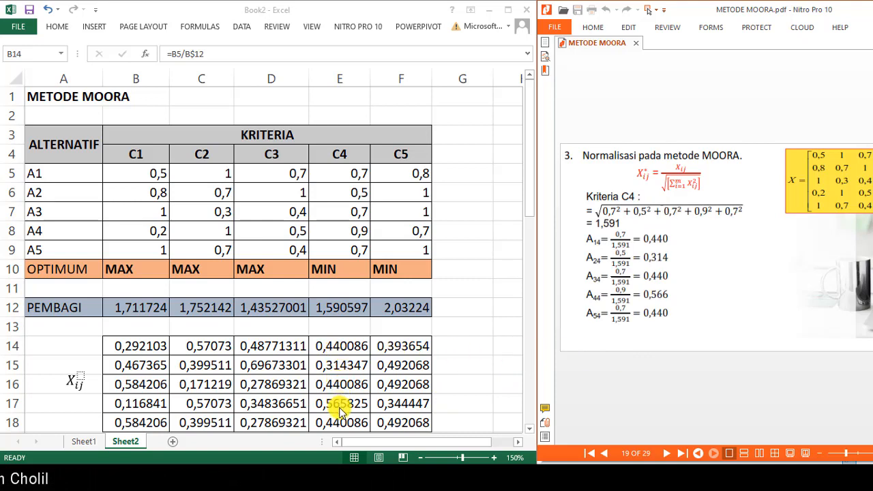
key("Page_Down")
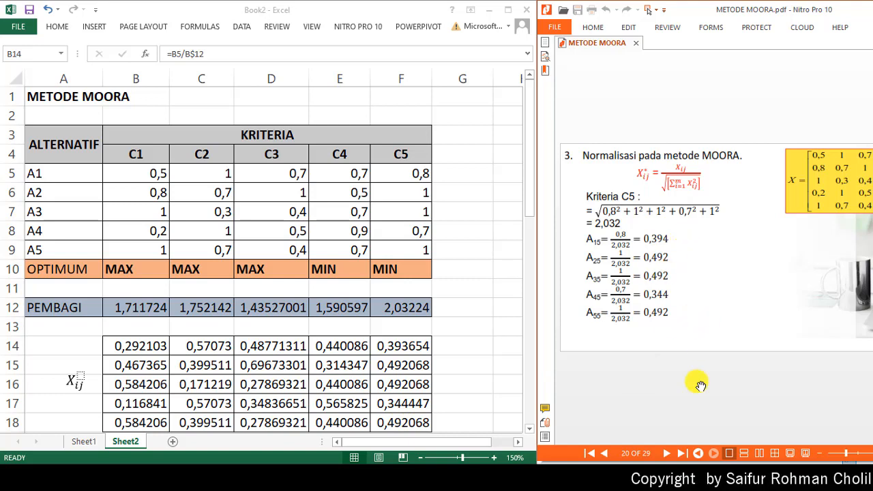
scroll(699, 400, "down", 1)
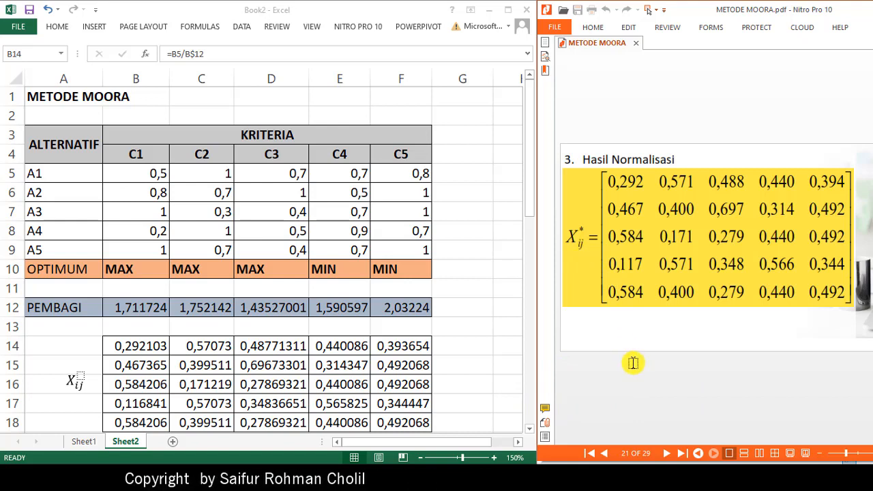
scroll(634, 362, "down", 1)
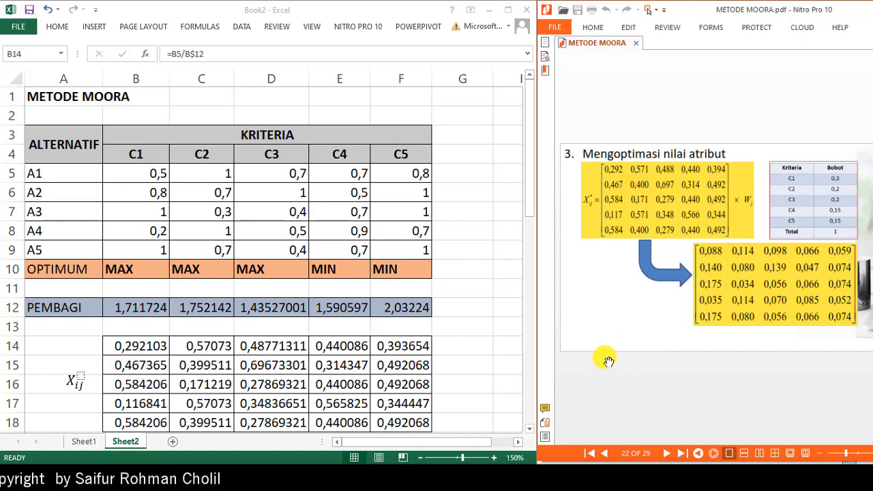
left_click(481, 343)
scroll(482, 343, "down", 1)
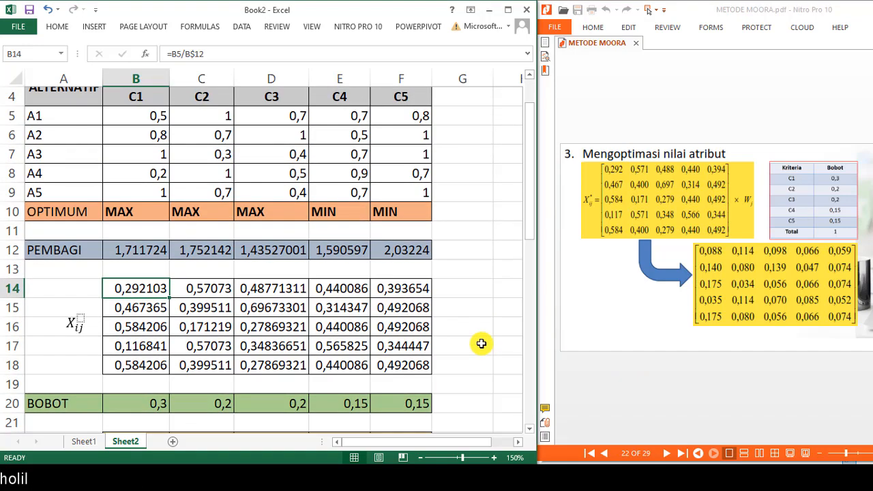
scroll(482, 343, "down", 1)
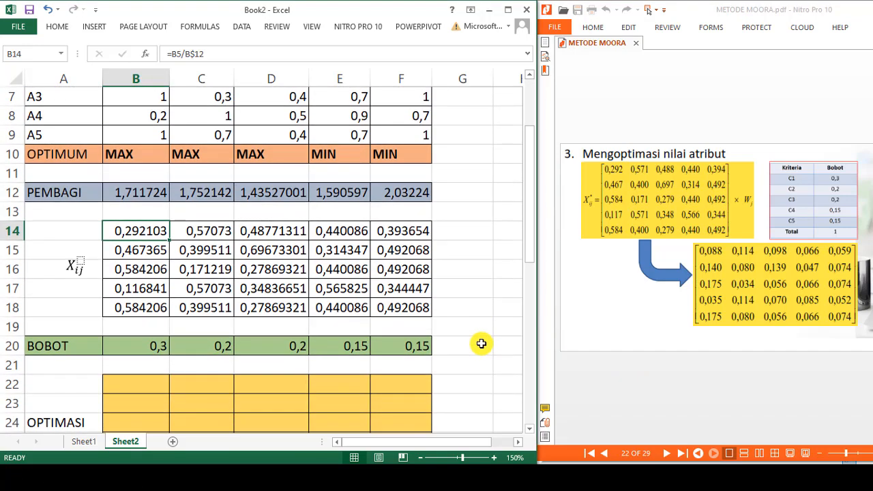
scroll(481, 344, "down", 1)
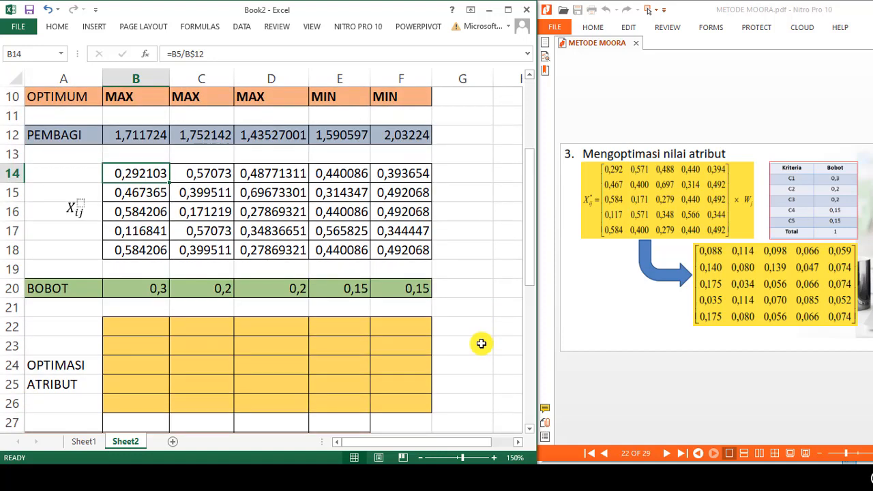
- Copy the divisor formula of B12 into cell B11 as visible text, =SQRT((B5^2)+(B6^2)+(B7^2)+(B8^2)+(B9^2))
scroll(481, 343, "up", 2)
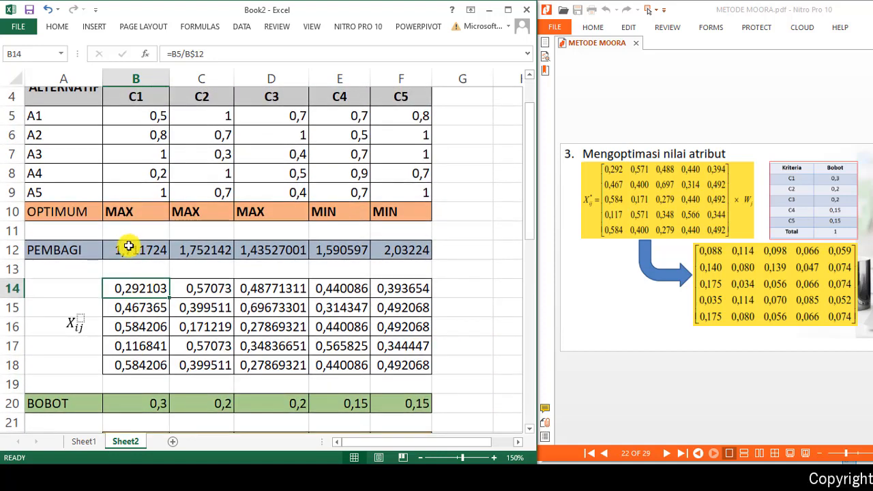
left_click(128, 247)
scroll(130, 249, "up", 1)
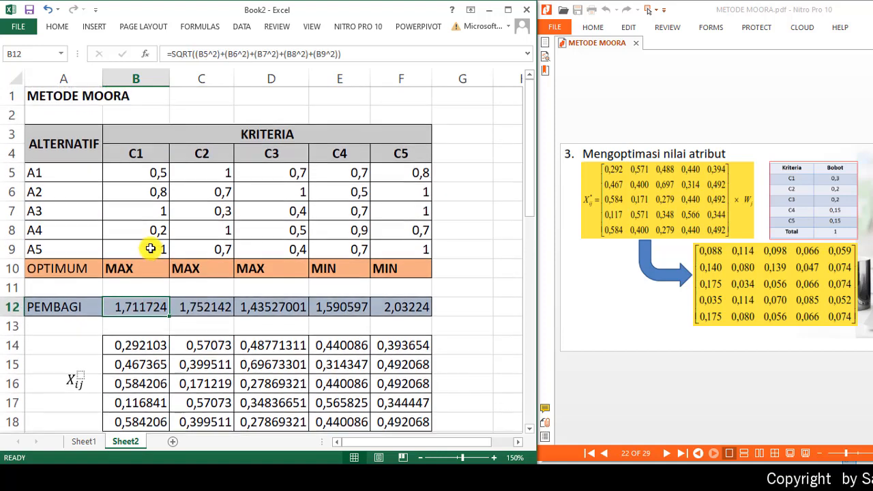
left_click(368, 51)
key("ctrl+a")
key("ctrl+c")
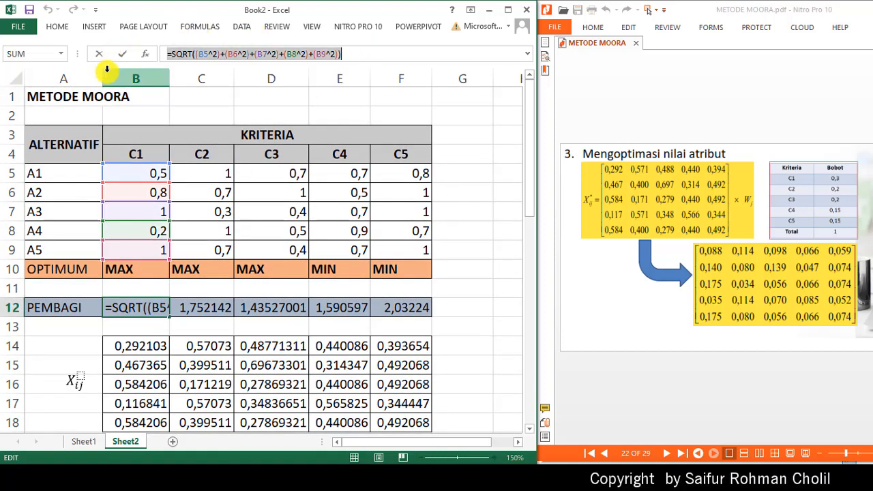
key("Return")
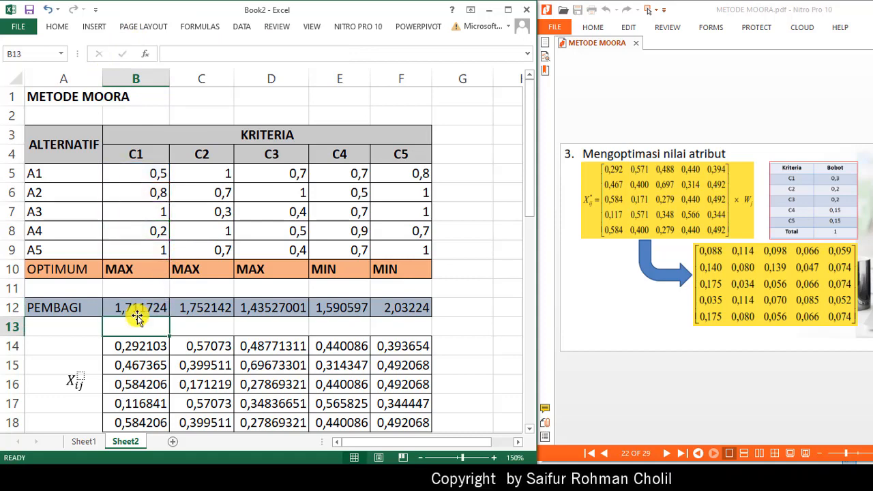
left_click(131, 290)
type("'")
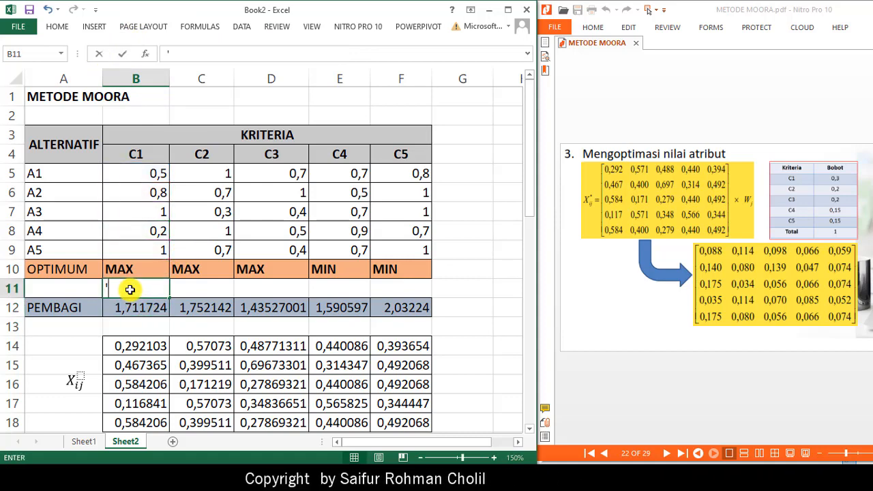
key("ctrl+v")
key("Return")
- Set the font size to 16 for the formula text in B11 and for the empty cell B13
left_click(130, 289)
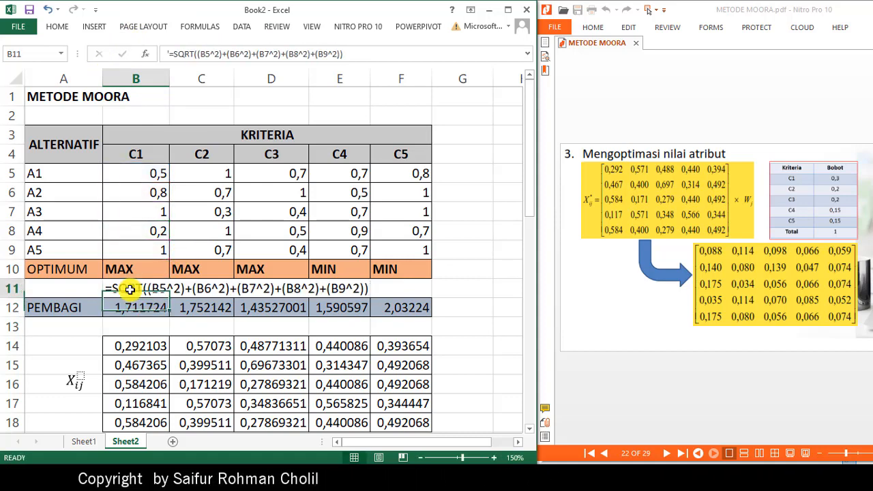
left_click(58, 26)
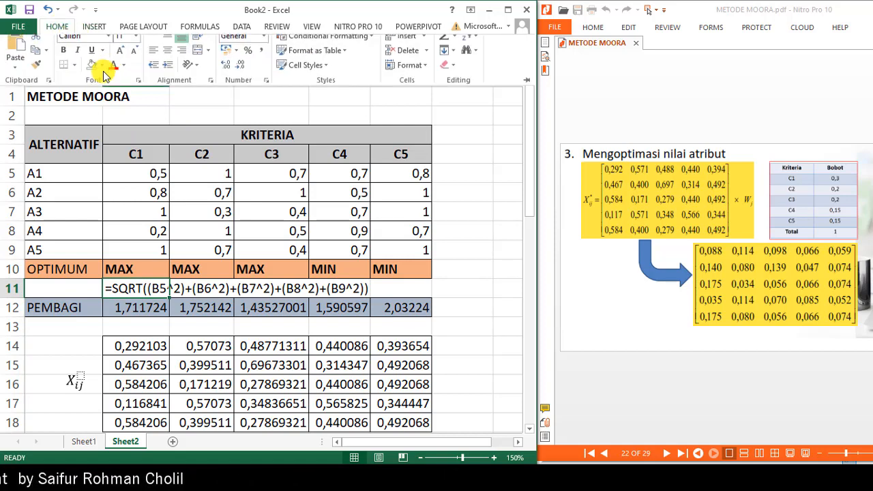
left_click(135, 43)
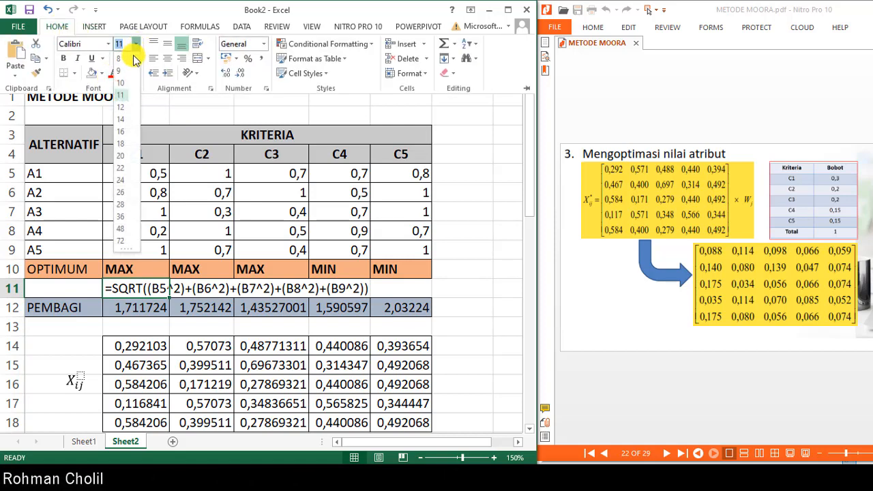
left_click(124, 132)
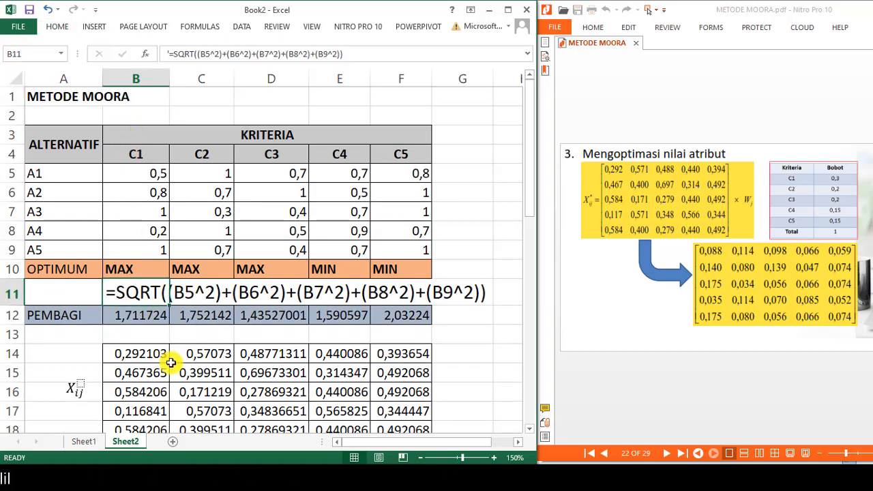
left_click(135, 339)
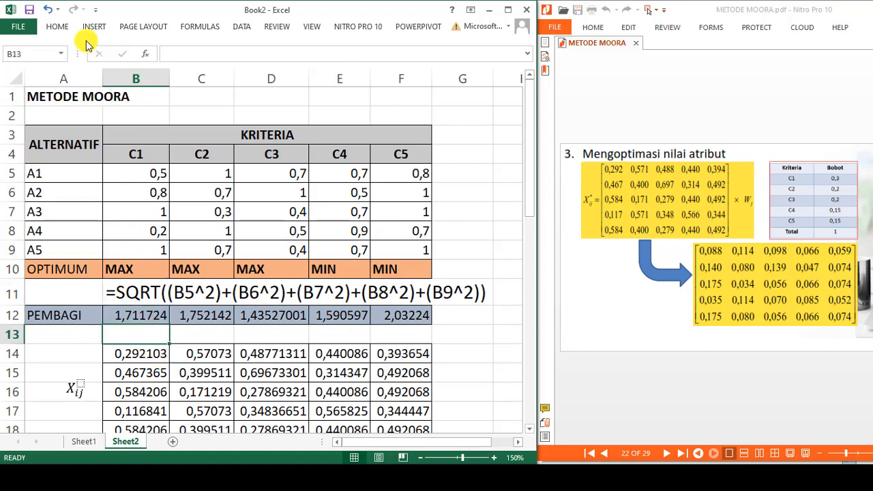
left_click(58, 26)
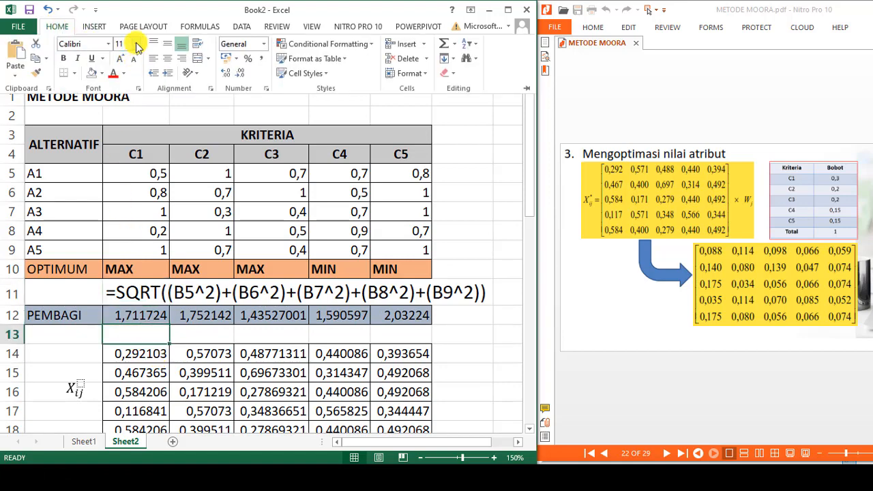
left_click(136, 45)
left_click(125, 131)
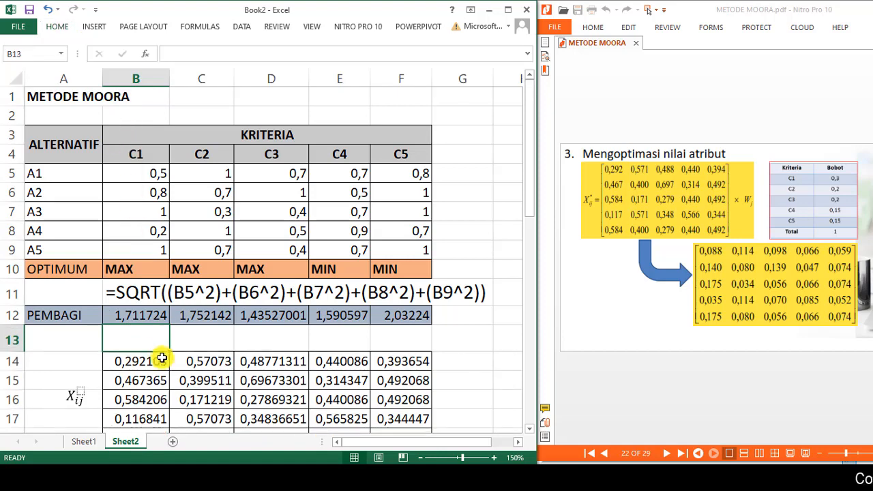
- Copy the normalisation formula of B14 into cell B13 as visible text, =B5/B$12
left_click(164, 356)
left_click(214, 54)
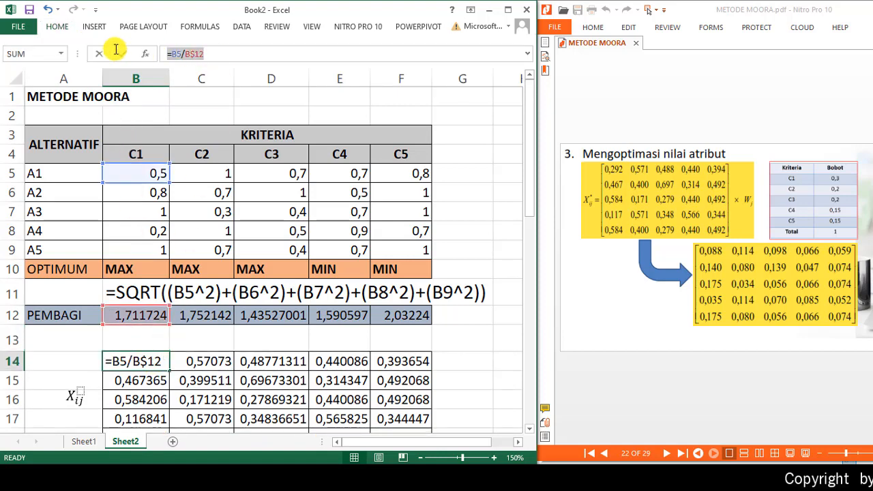
key("Return")
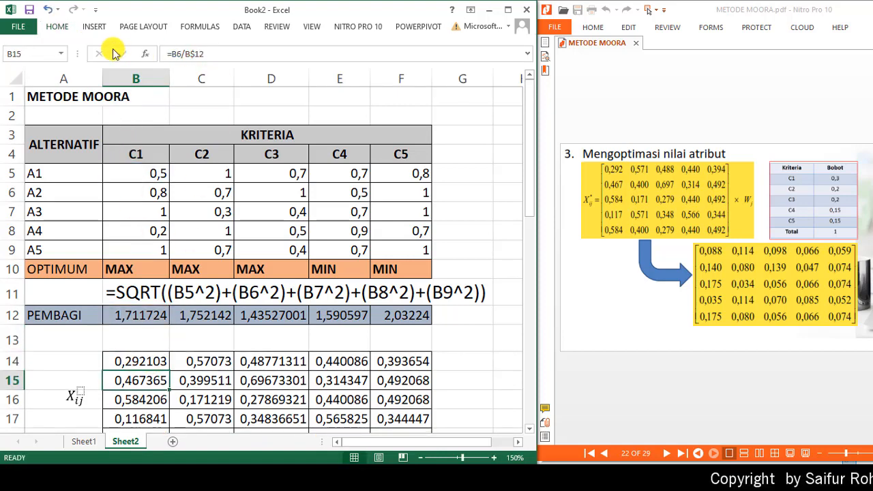
left_click(149, 335)
type("'=B5/B$12")
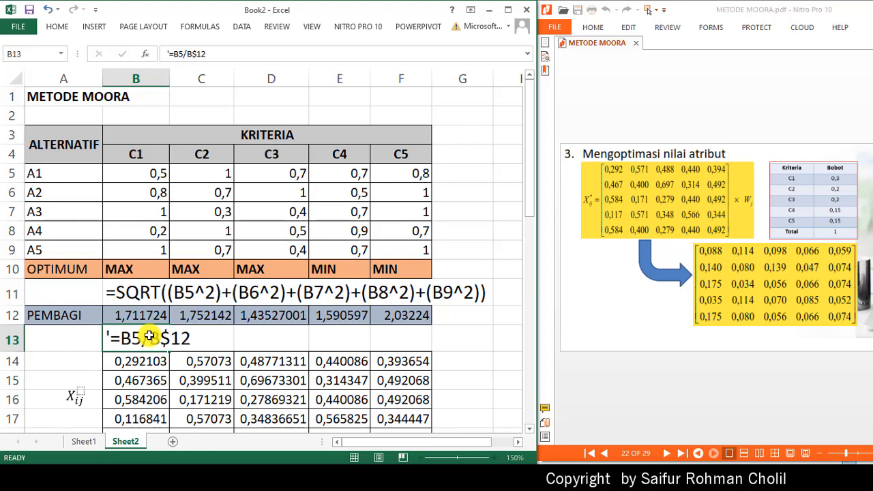
key("Return")
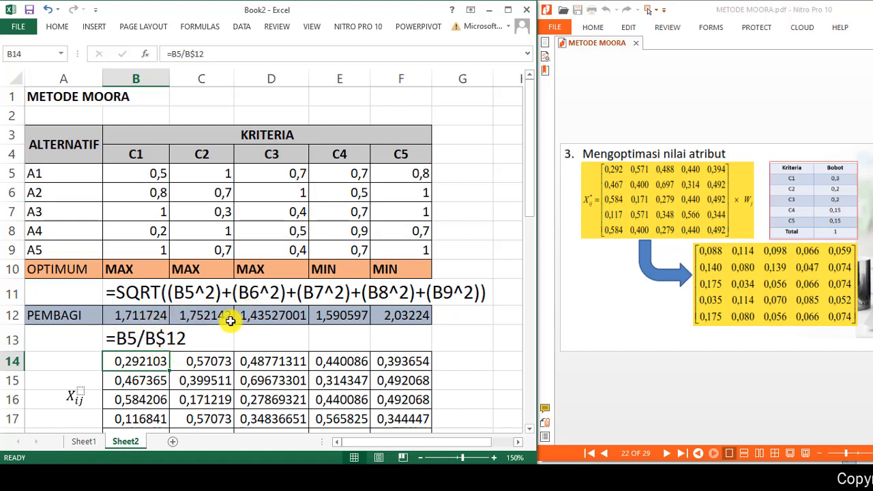
- Enter the weighting formula =B14*B$20 in cell B22 of the OPTIMASI ATRIBUT matrix, with the weight's row reference locked
scroll(318, 380, "down", 1)
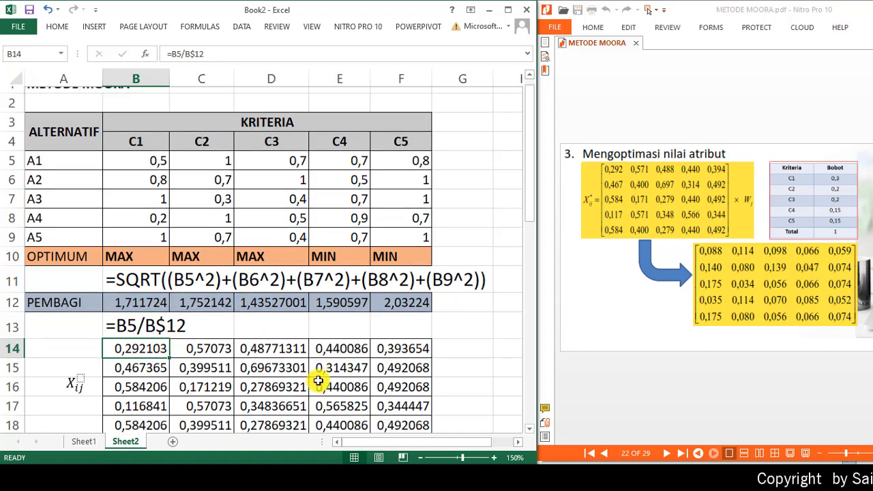
scroll(318, 381, "down", 1)
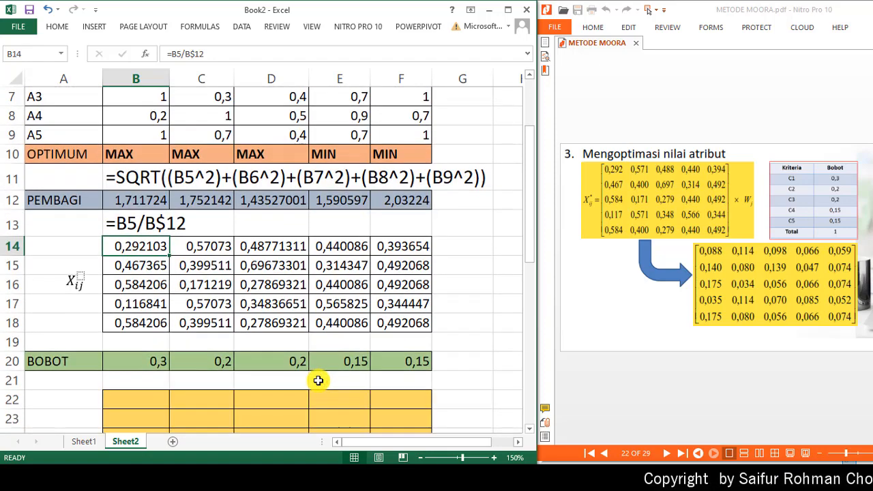
scroll(317, 380, "down", 1)
scroll(318, 380, "down", 1)
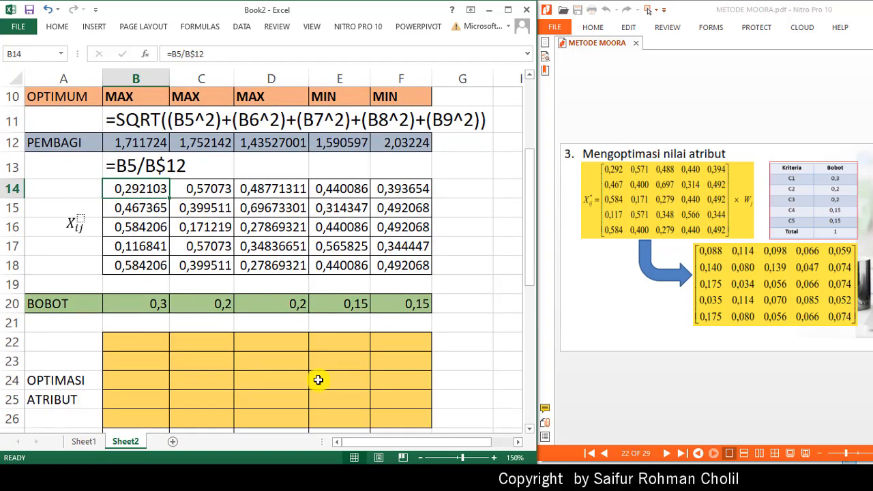
scroll(318, 380, "down", 1)
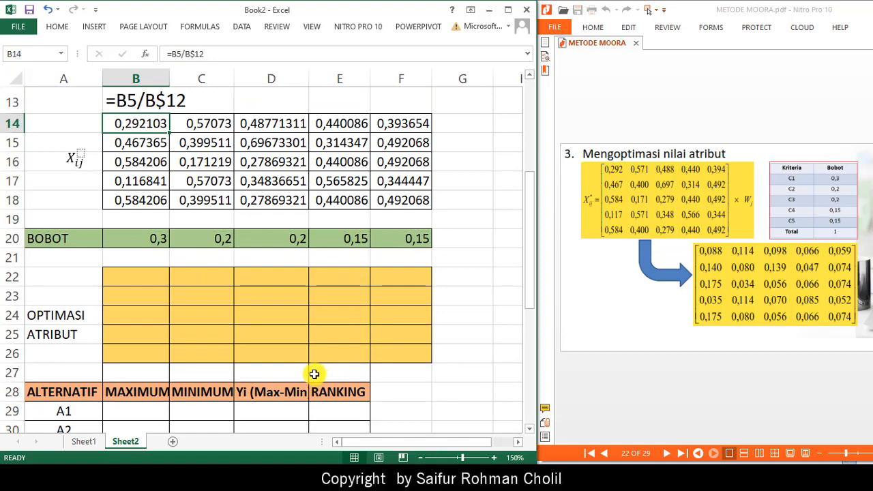
left_click(123, 272)
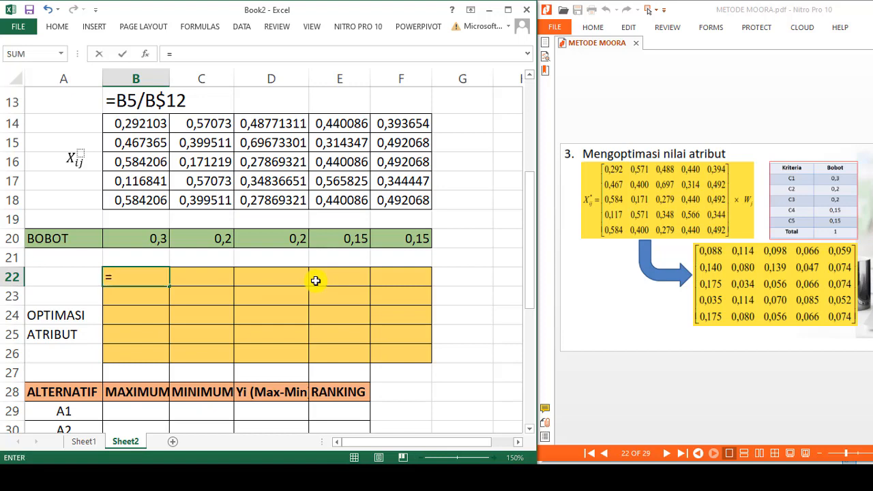
left_click(137, 124)
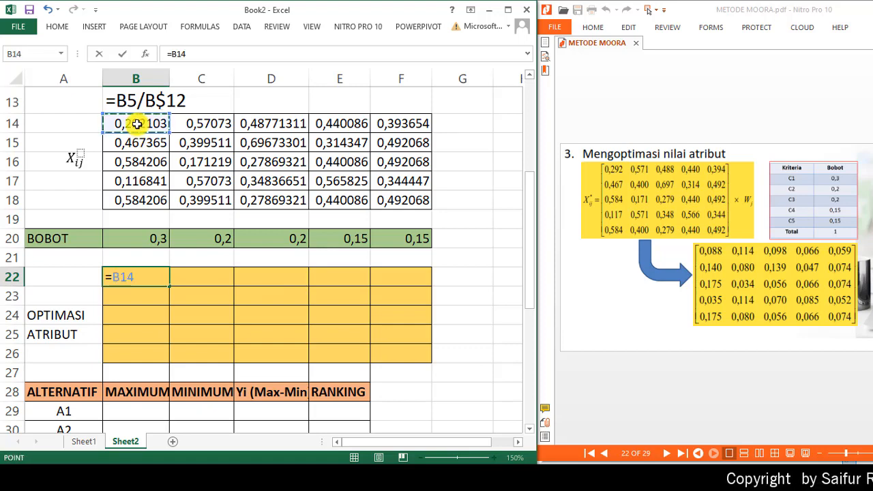
type("*")
left_click(136, 240)
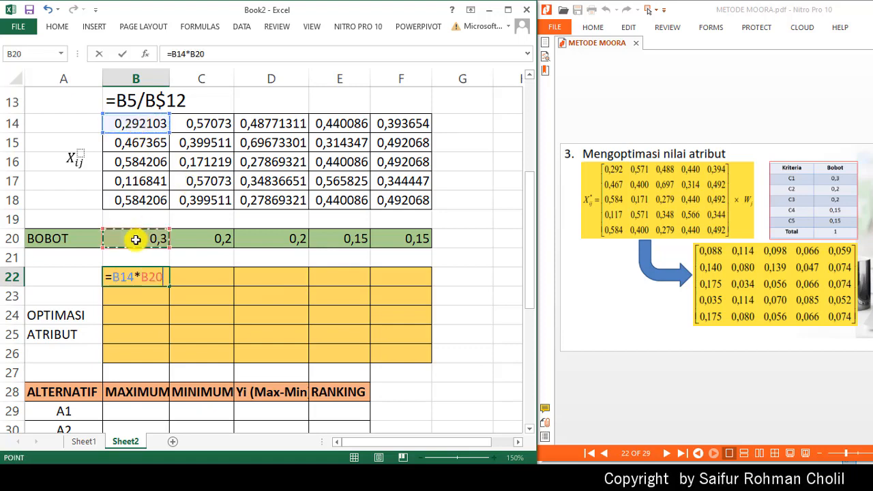
left_click(193, 53)
type("$")
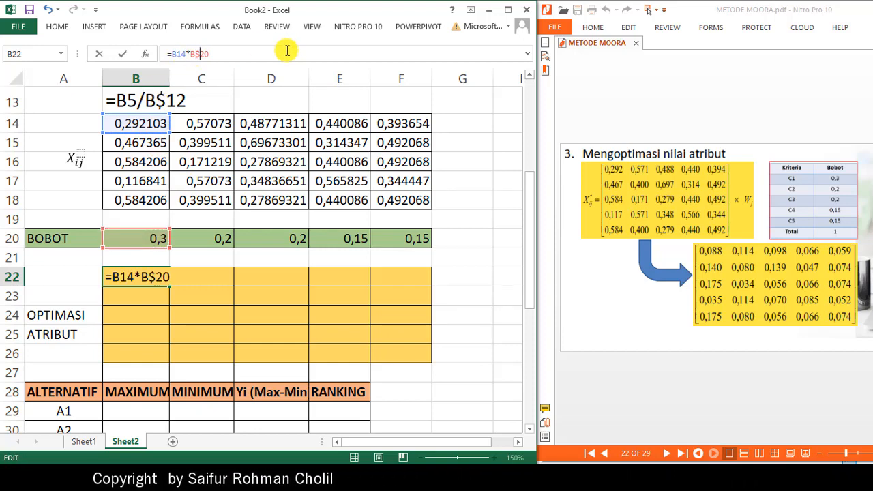
key("Return")
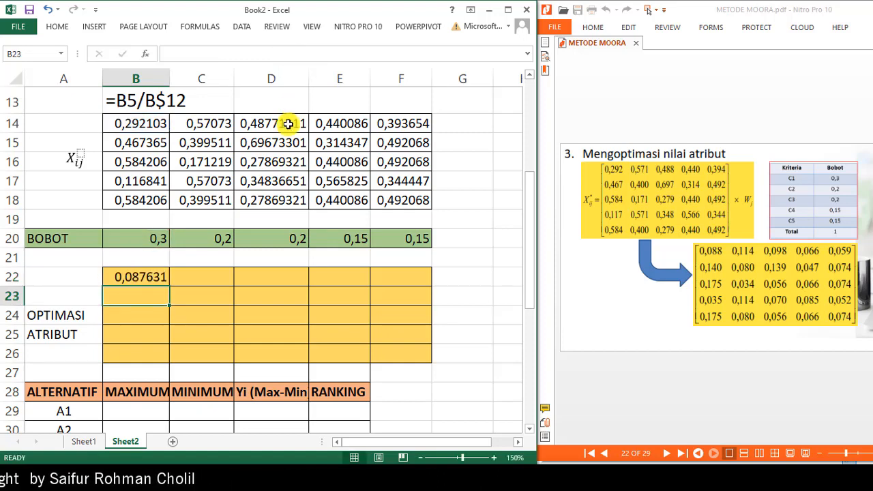
- Fill the weighting formula from B22 down and across the whole OPTIMASI ATRIBUT matrix, B22:F26
left_click(164, 283)
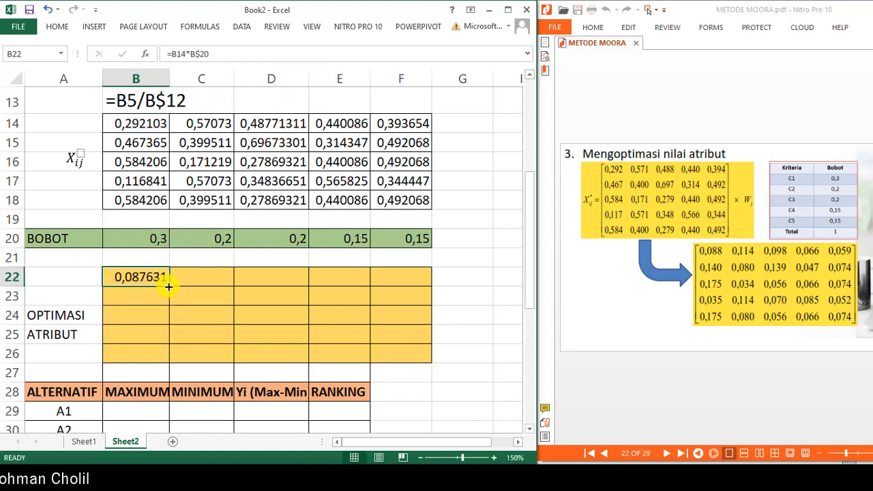
left_click_drag(168, 287, 169, 366)
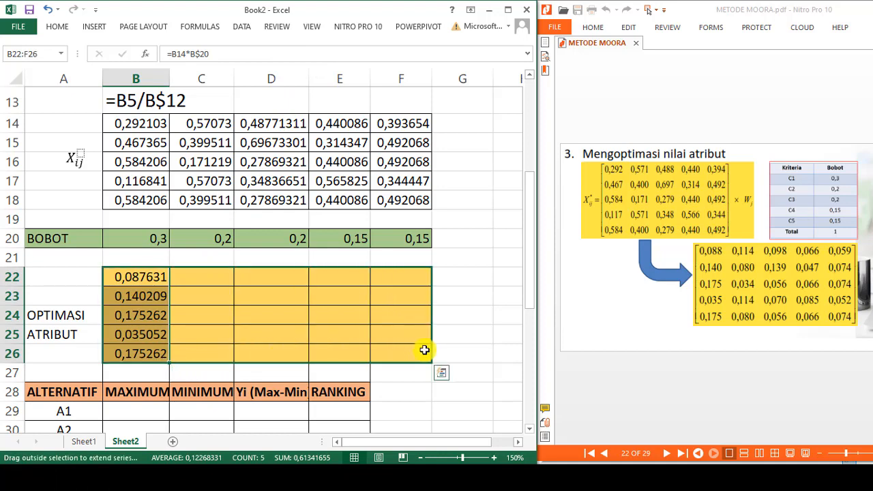
left_click_drag(425, 349, 424, 350)
- Compare the OPTIMASI ATRIBUT values with the optimised matrix in the PDF example, and bring up the PDF's page on determining the yi values
left_click(130, 276)
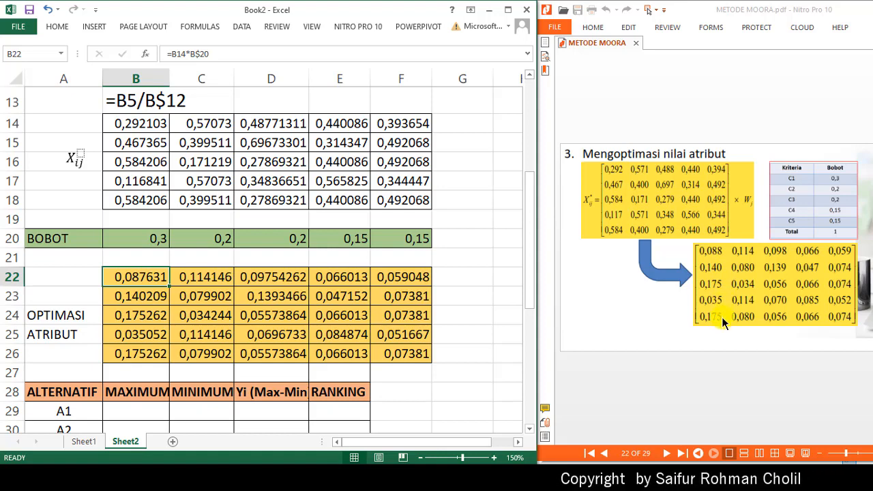
left_click(208, 296)
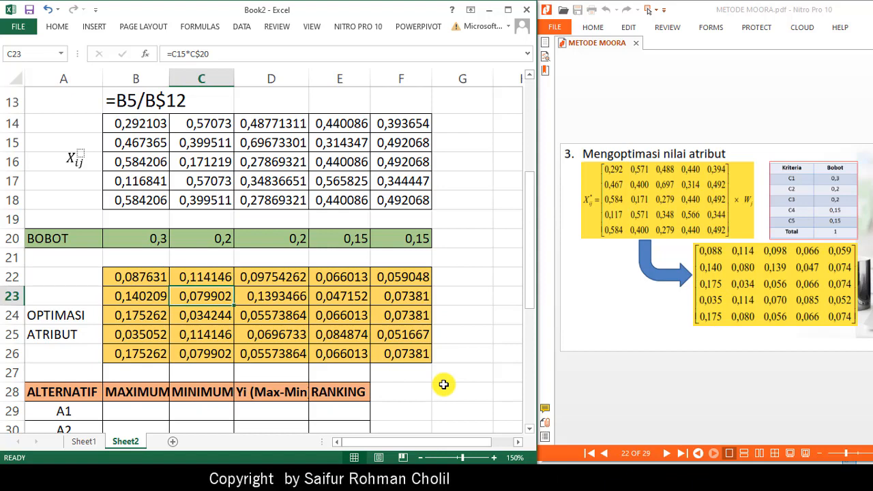
key("Down")
key("Down")
key("Down")
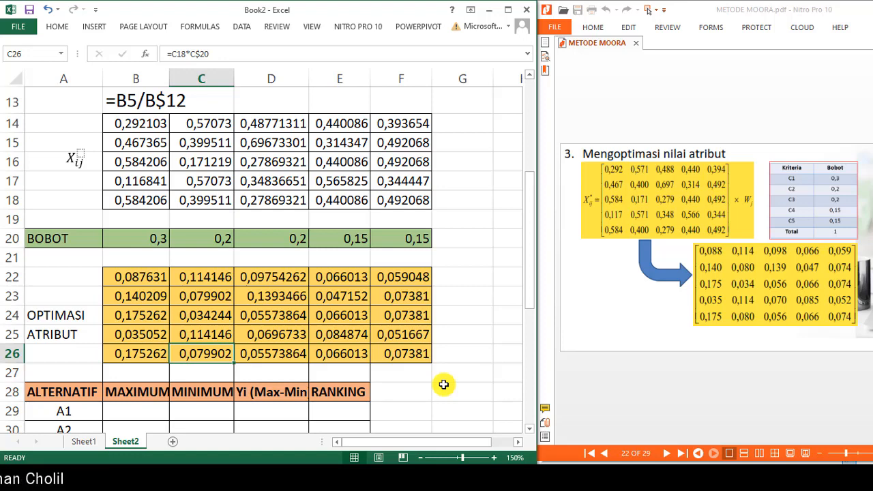
key("Right")
key("Up")
key("Up")
key("Up")
key("Up")
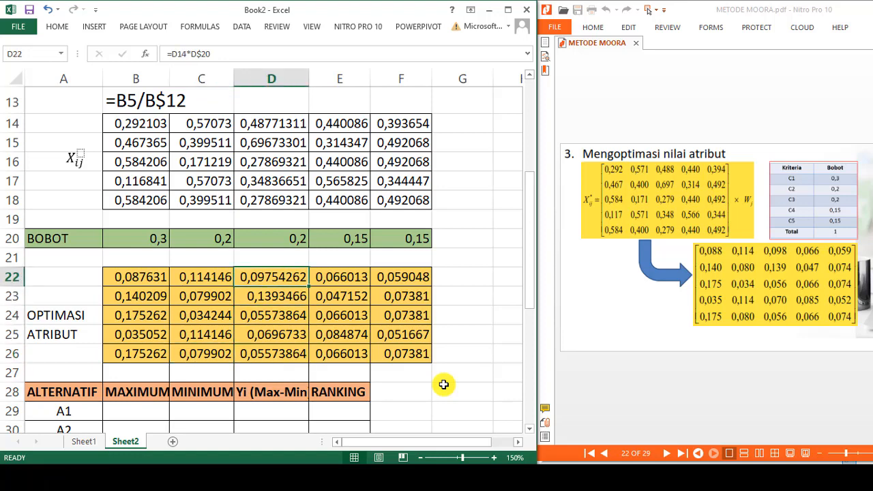
left_click(719, 382)
scroll(719, 382, "down", 1)
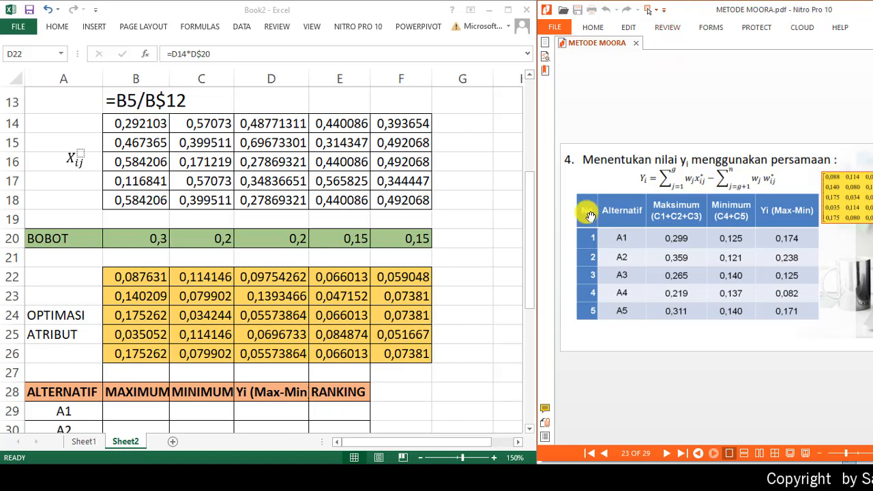
- Copy the weighting formula of B22 into cell B21 as visible text, =B14*B$20
left_click(141, 274)
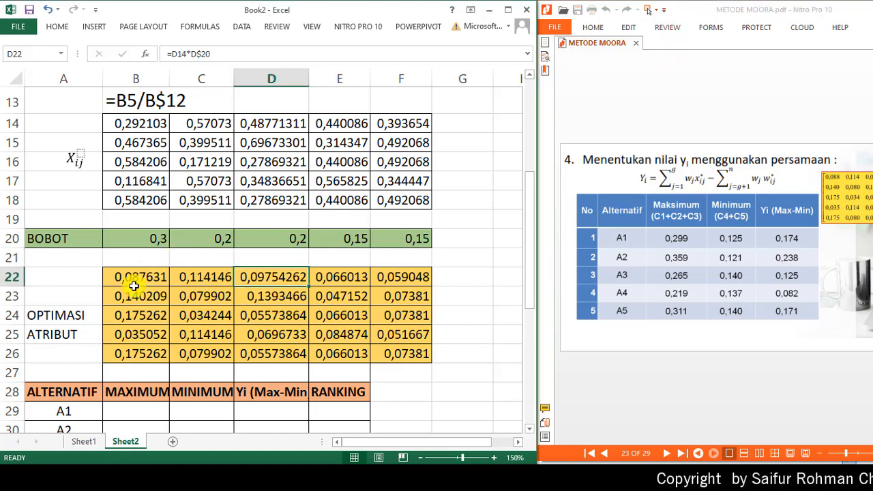
left_click(131, 276)
left_click_drag(232, 50, 130, 47)
key("Return")
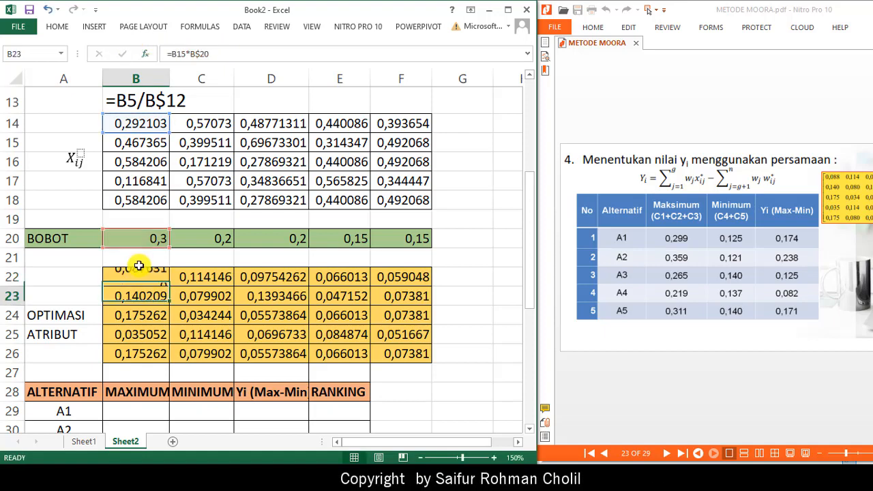
left_click(135, 258)
key("ctrl+v")
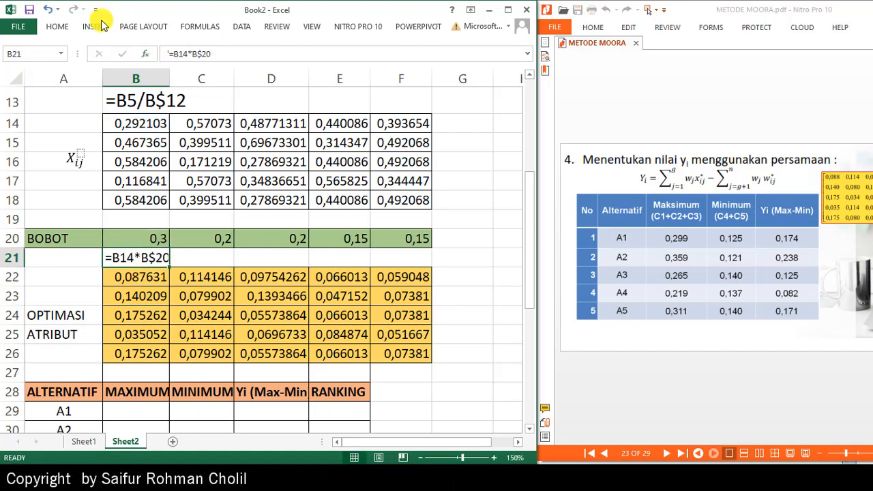
- Set the font size of the formula text in B21 to 18
left_click(56, 26)
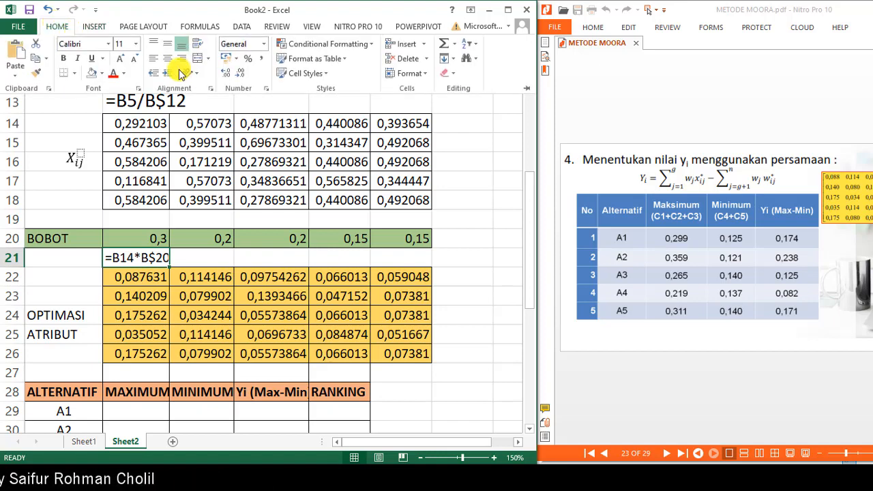
left_click(136, 44)
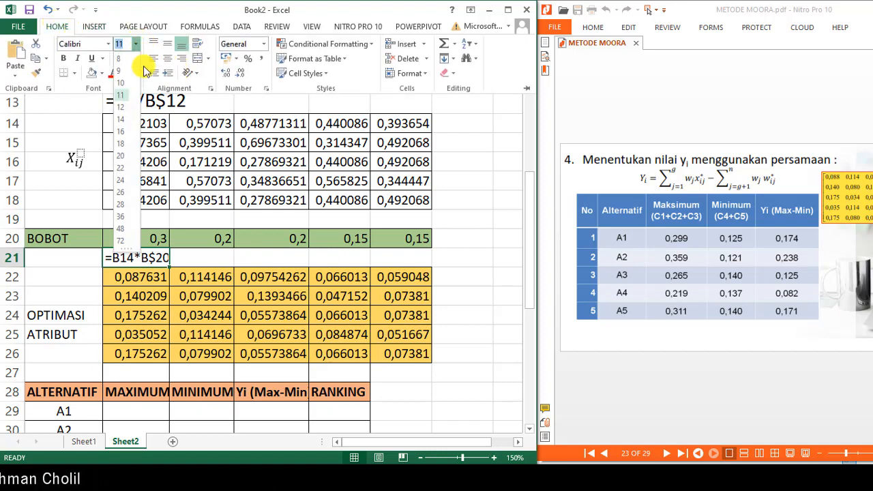
left_click(120, 144)
left_click(481, 294)
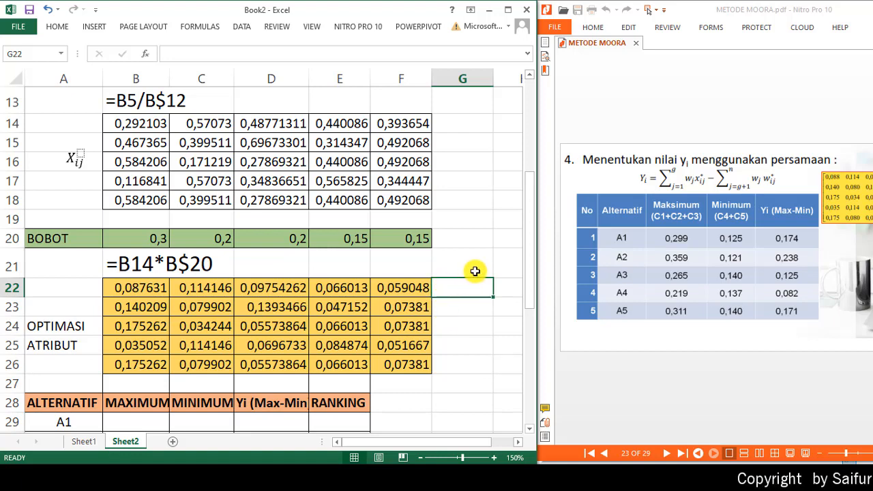
- Examine which criteria are marked MAX or MIN in the OPTIMUM row for the MAXIMUM and MINIMUM columns of the ranking table
scroll(476, 271, "down", 2)
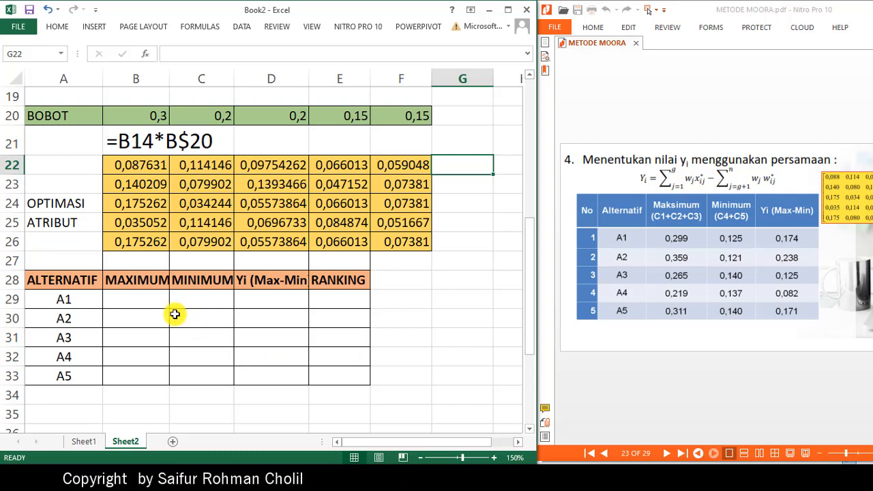
left_click(134, 301)
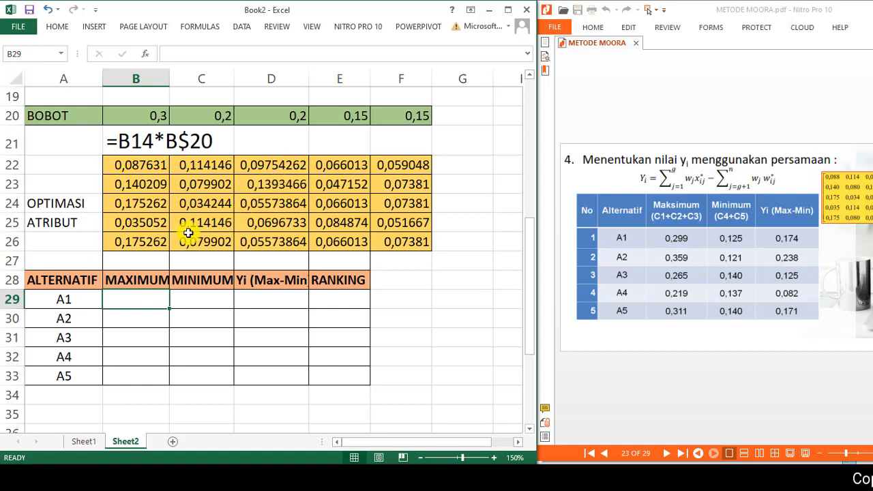
scroll(180, 222, "up", 5)
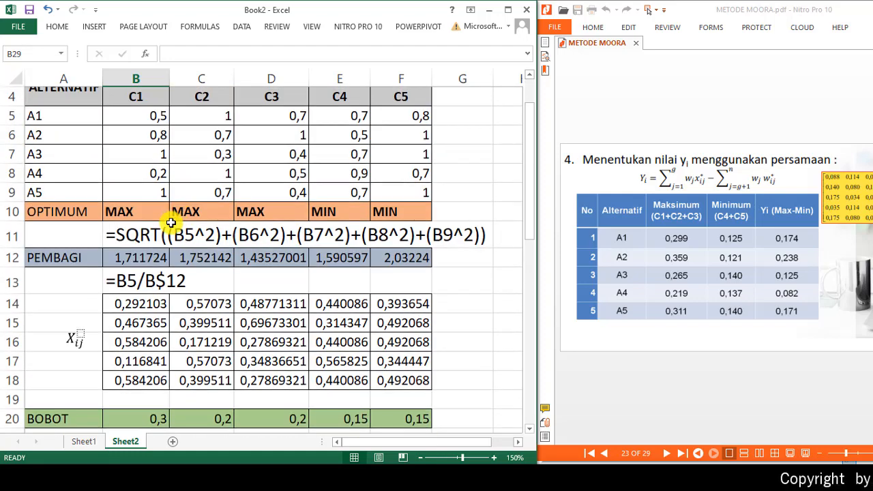
scroll(215, 204, "down", 5)
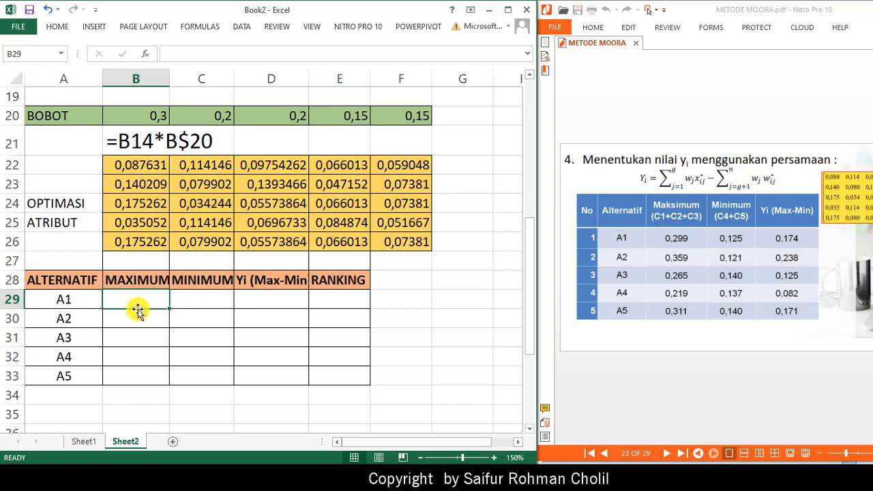
left_click(57, 265)
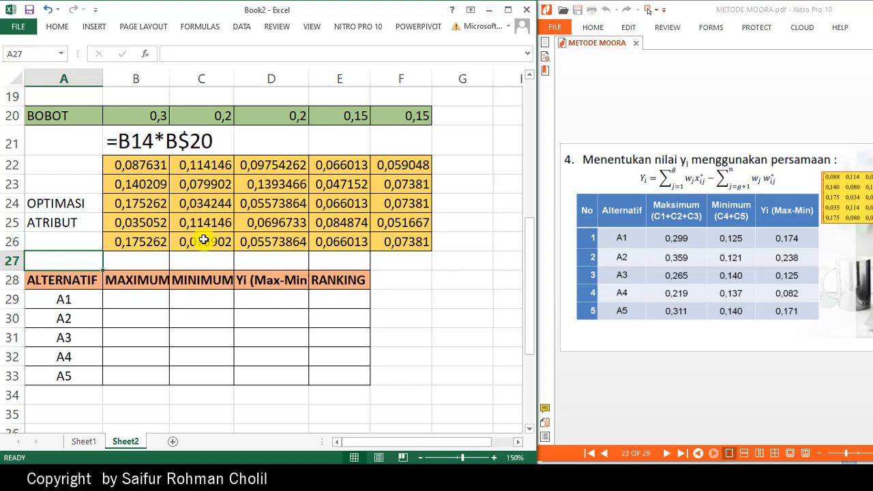
key("ctrl+shift+plus")
key("Return")
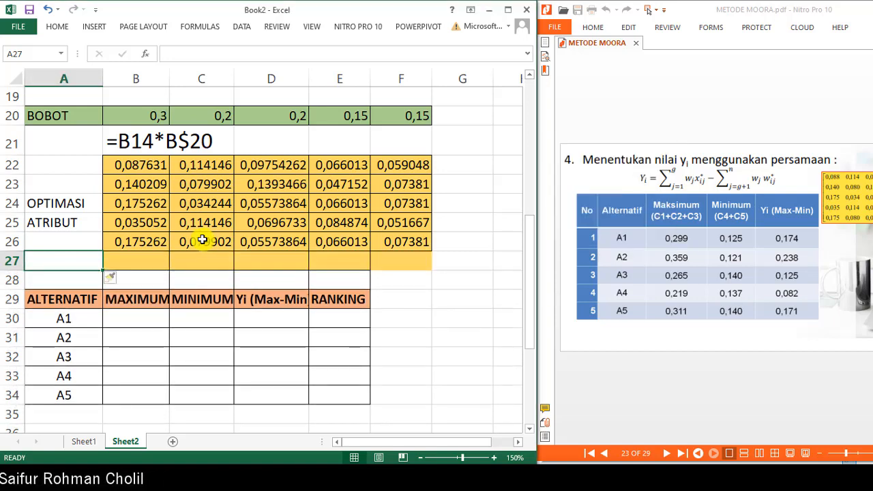
key("ctrl+z")
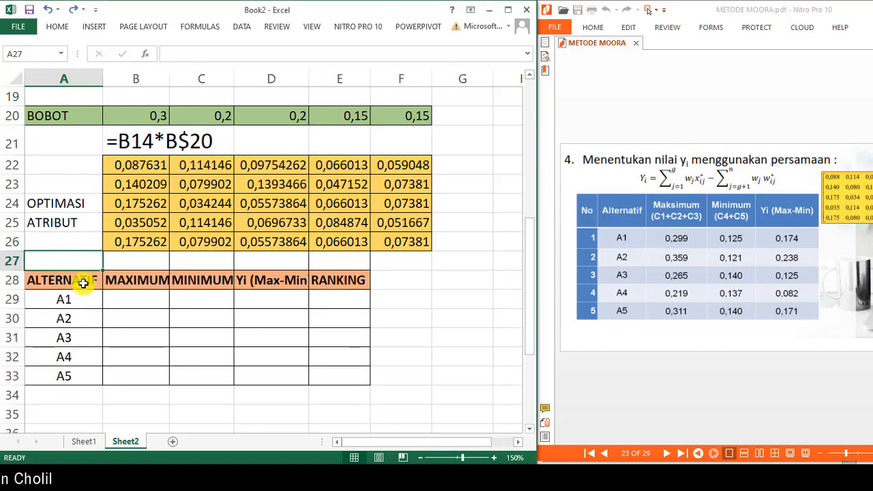
- Insert a blank row directly above the ALTERNATIF header row of the ranking table
left_click(81, 283)
key("ctrl+plus")
key("Return")
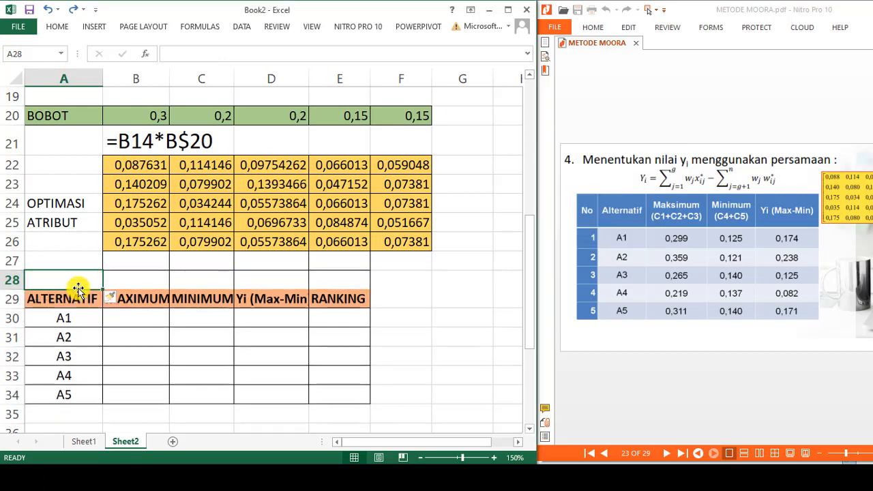
left_click(187, 385)
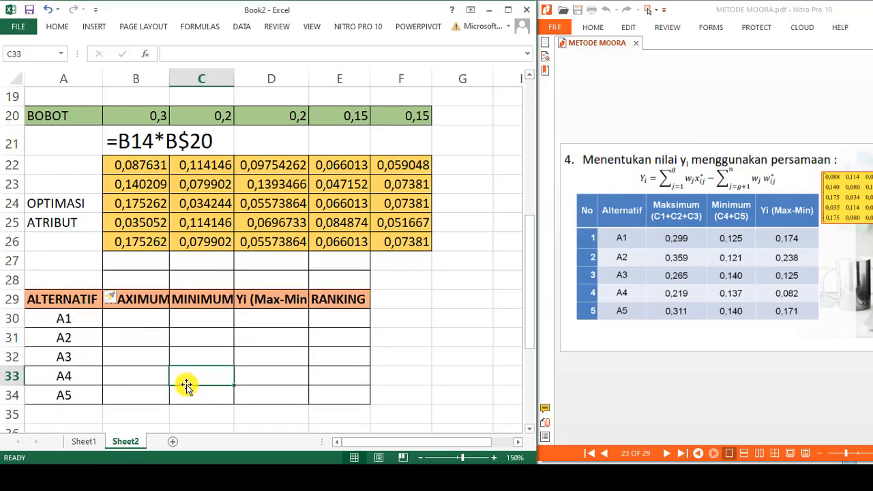
- Begin an IF formula in B30, the MAXIMUM cell of A1, with the absolute reference $B$10 as its logical test
left_click(120, 320)
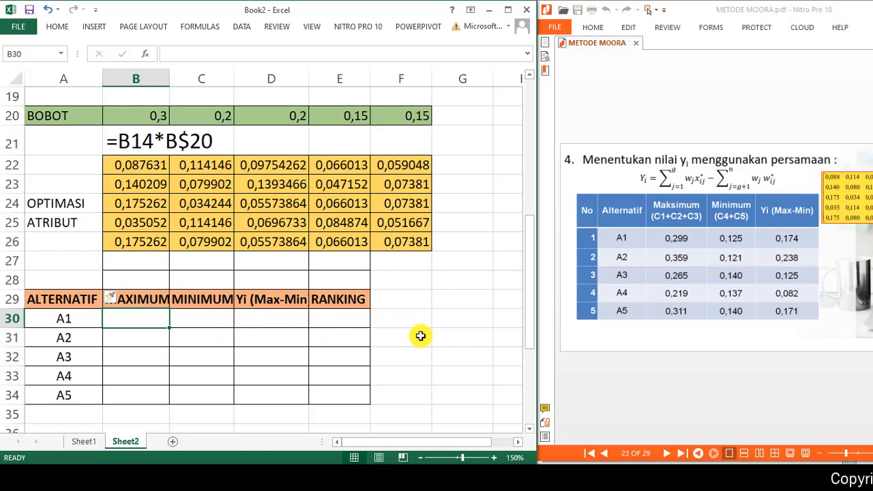
type("=")
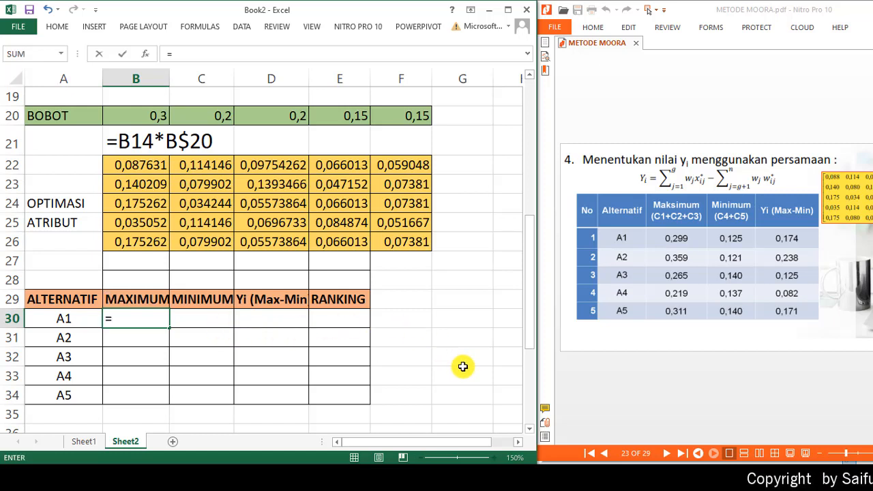
type("IF")
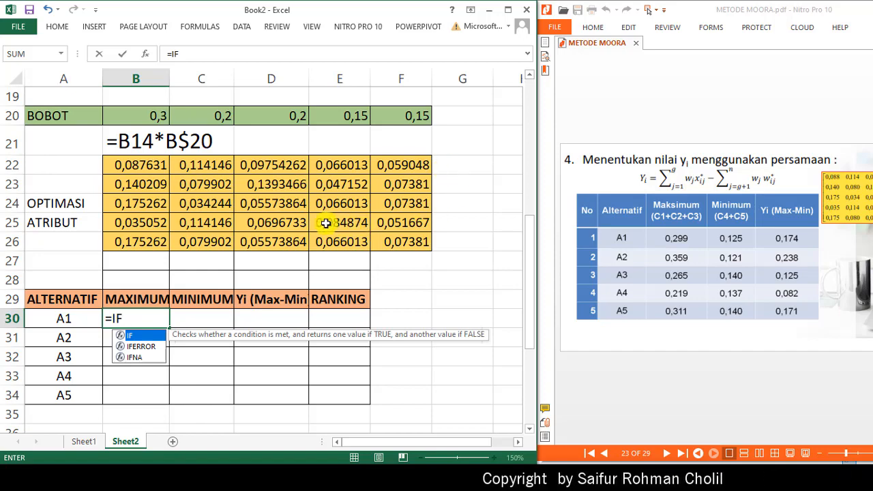
scroll(236, 232, "up", 3)
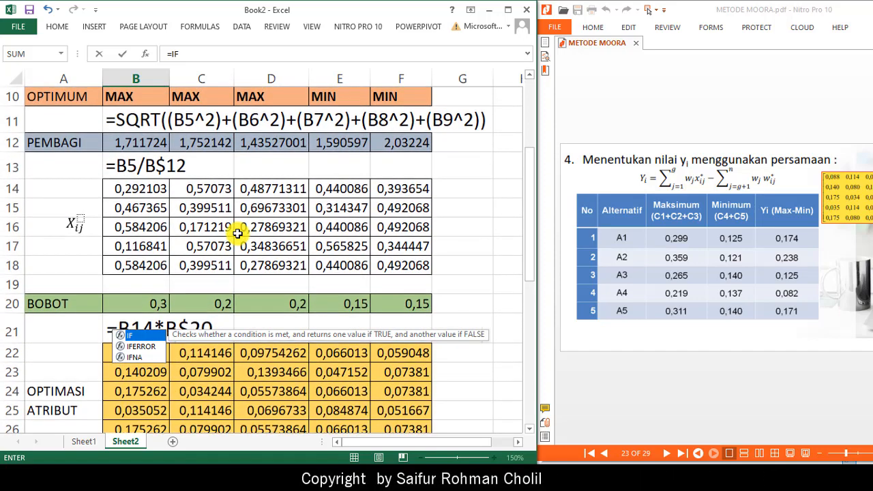
scroll(238, 239, "down", 3)
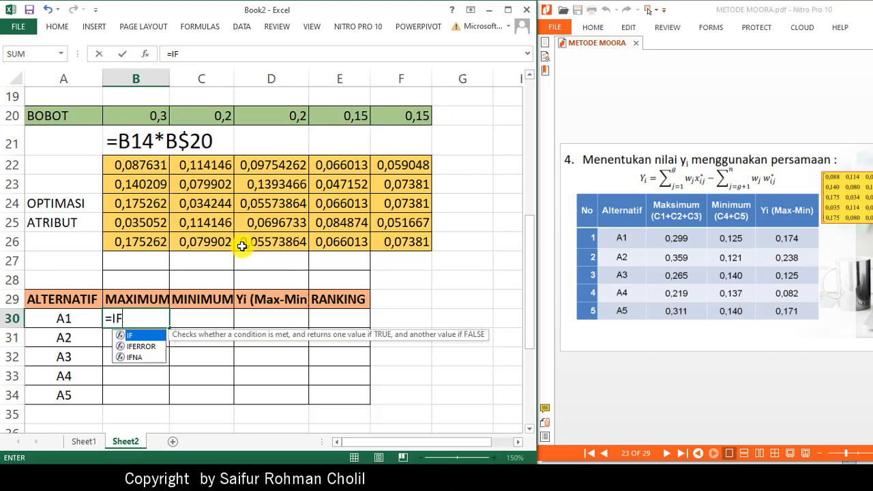
type("(")
scroll(214, 221, "up", 1)
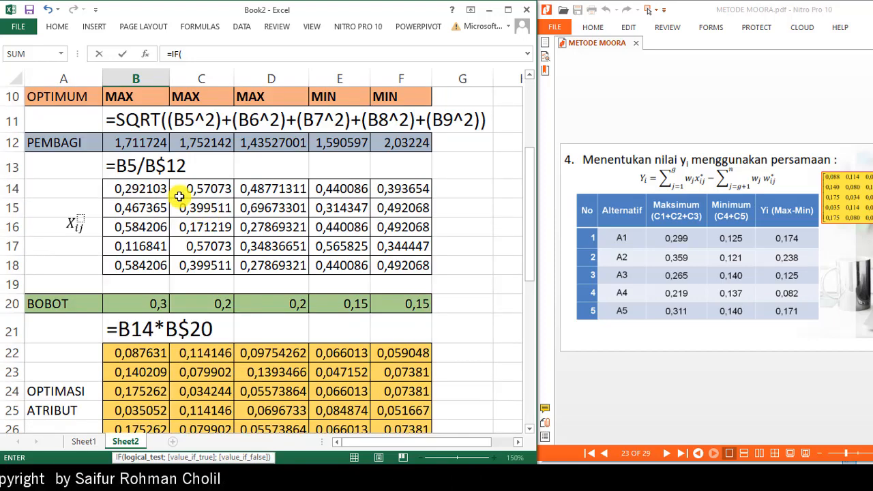
left_click(137, 95)
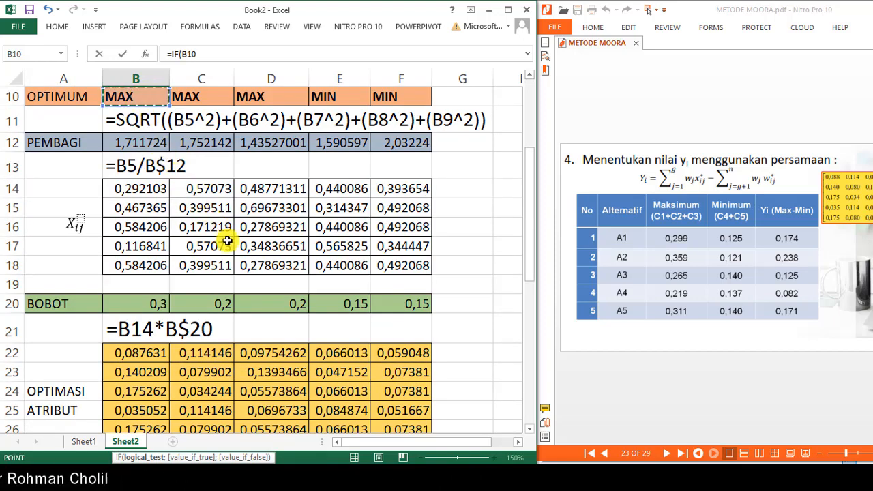
scroll(225, 239, "down", 3)
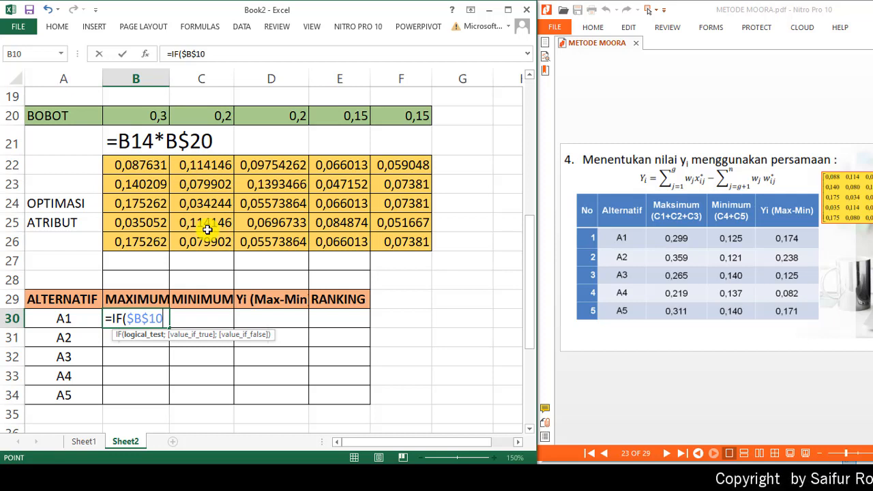
- Complete the IF in B30 so it compares $B$10 with "MAX" and returns B22, using a semicolon separator
type("=")
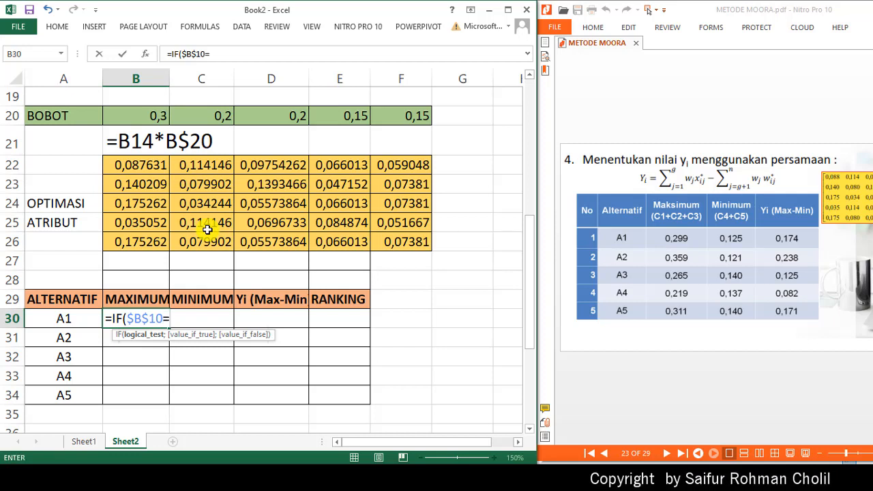
type("\"MAX")
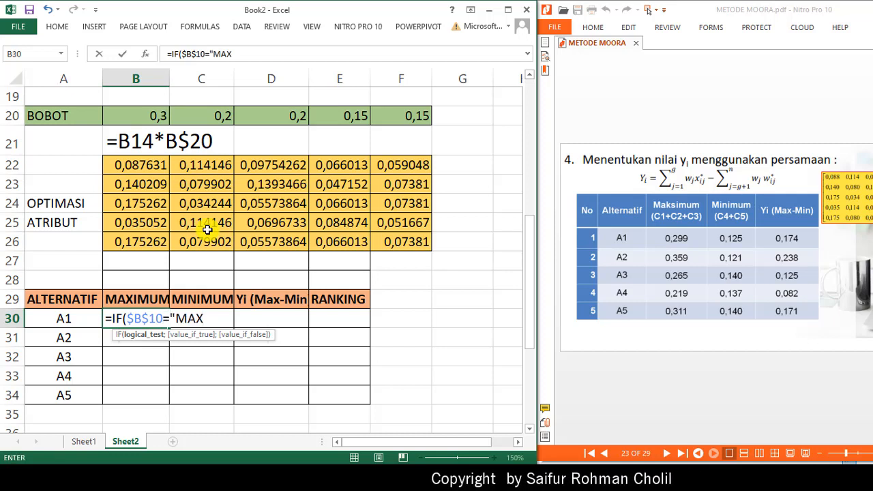
type("\"")
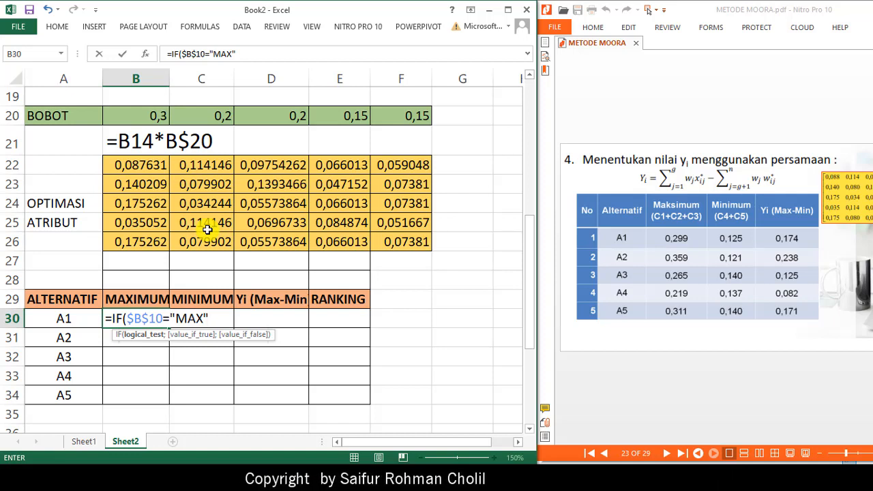
type(",")
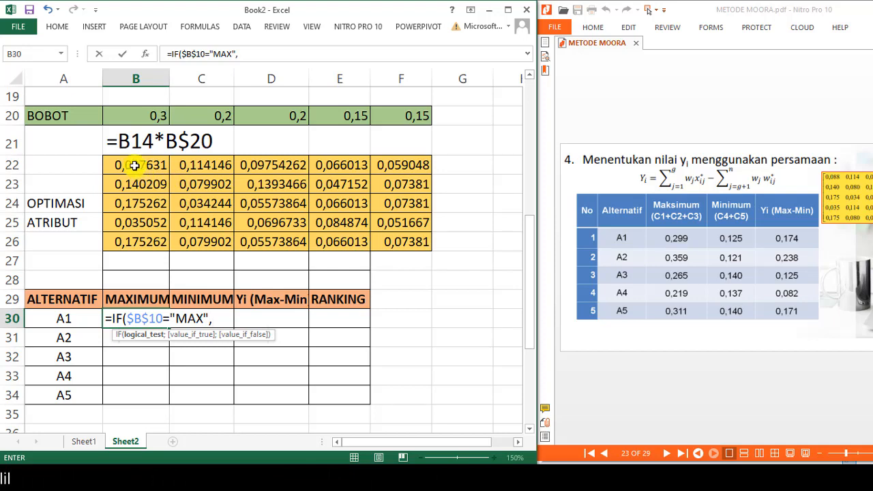
key("Return")
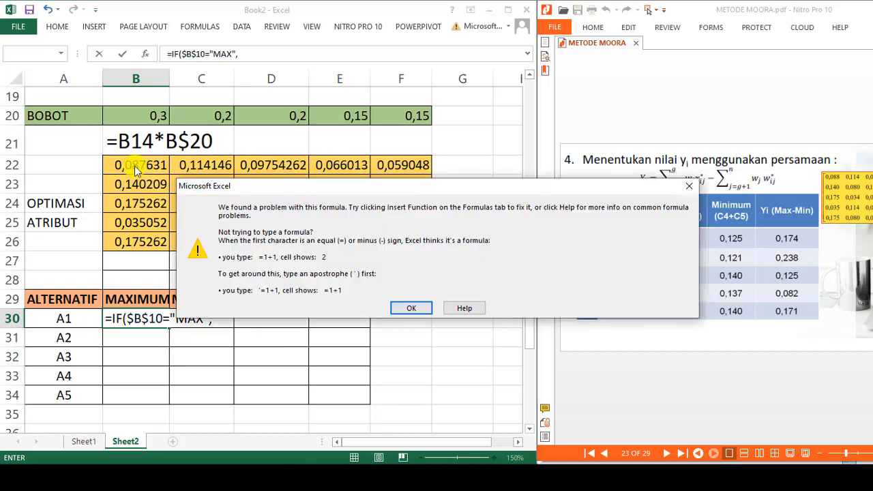
left_click(405, 306)
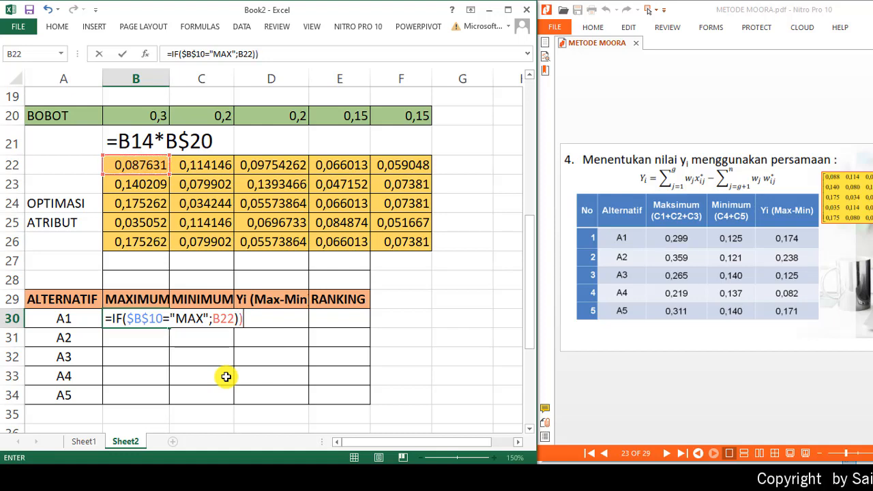
- Enclose the IF expression in B30 in parentheses and add a copy of it as a second term after a plus sign
left_click(112, 319)
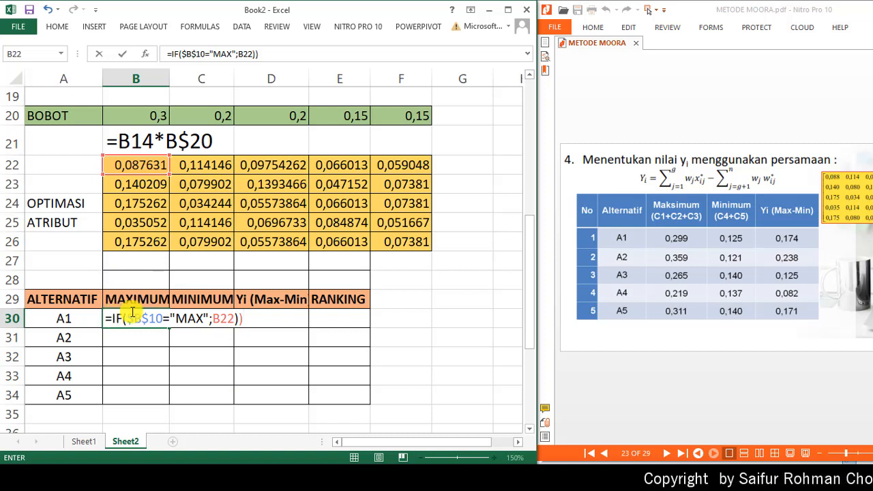
type("(")
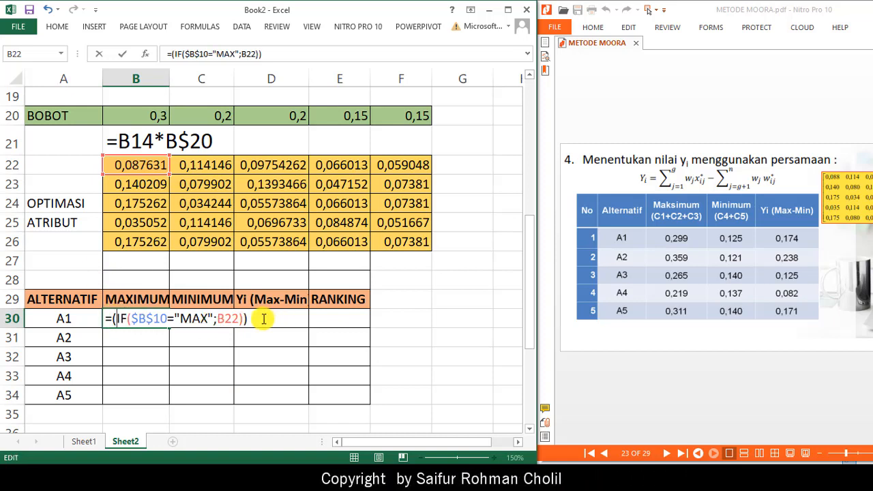
left_click_drag(173, 323, 110, 315)
key("ctrl+c")
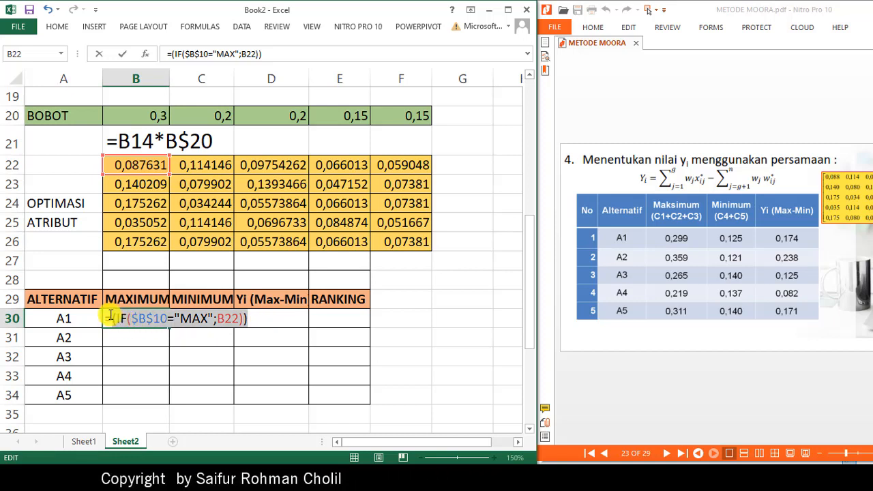
left_click(262, 324)
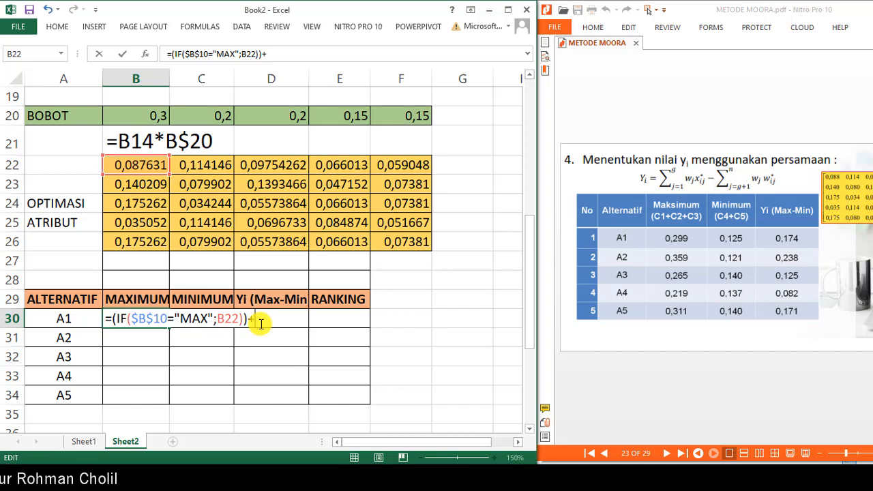
type("+")
key("ctrl+v")
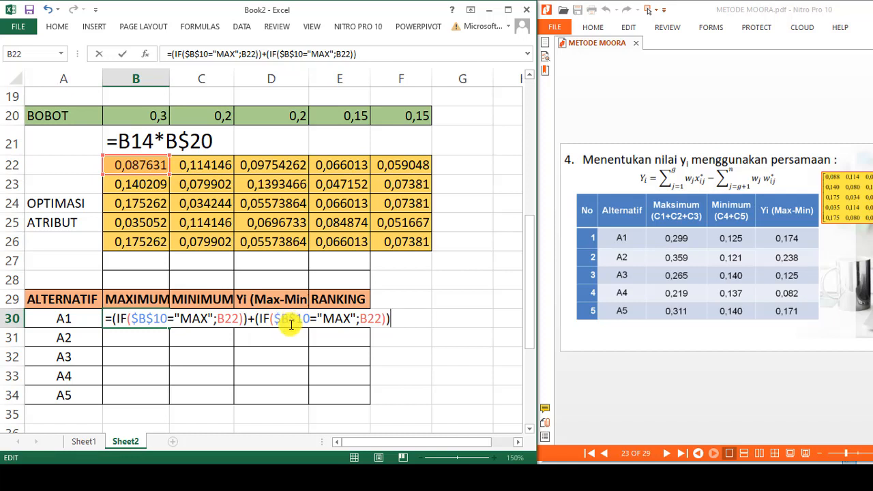
- Make the second term in B30 test $C$10 and return C22, with 0 as the false value in both terms
left_click(287, 319)
key("BackSpace")
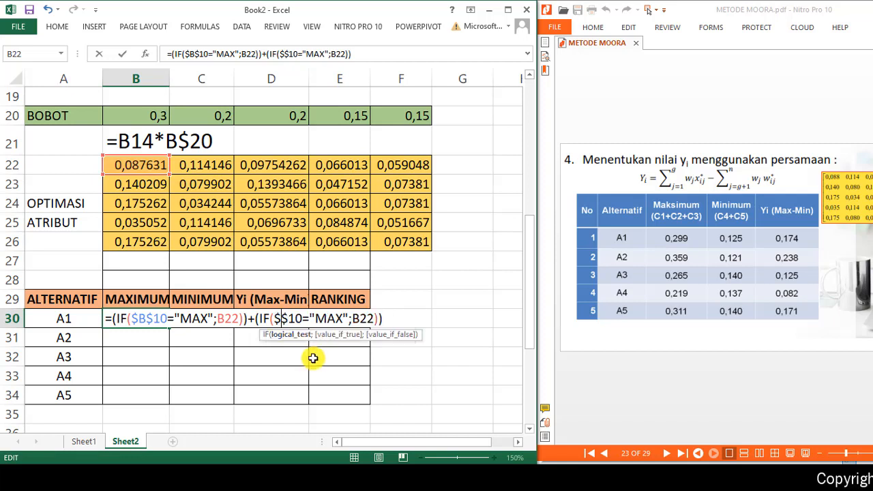
type("C")
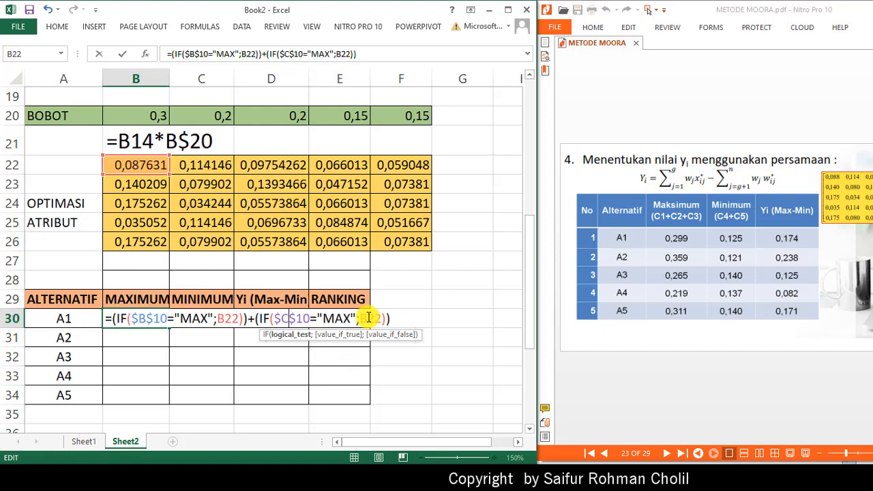
left_click(240, 317)
type(";0")
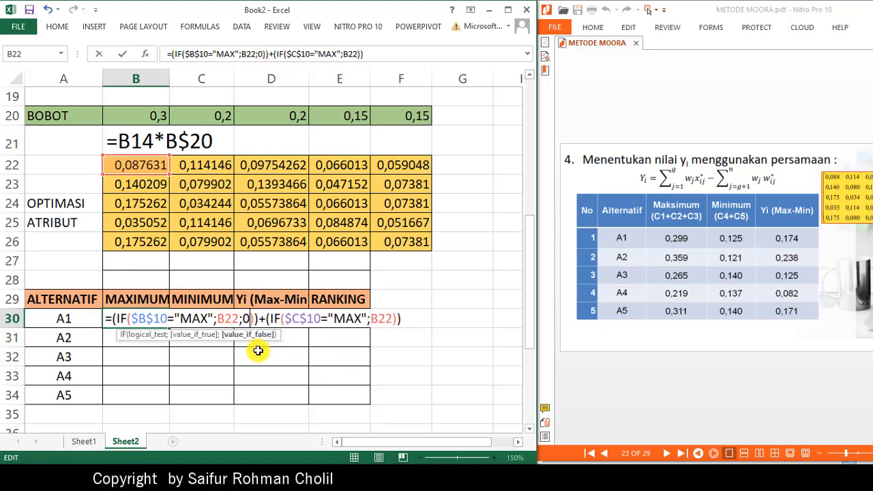
left_click(394, 318)
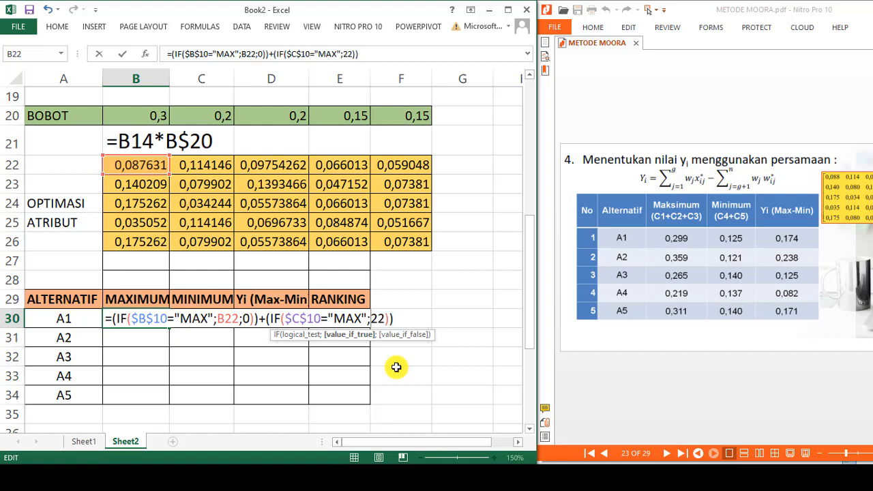
type("C")
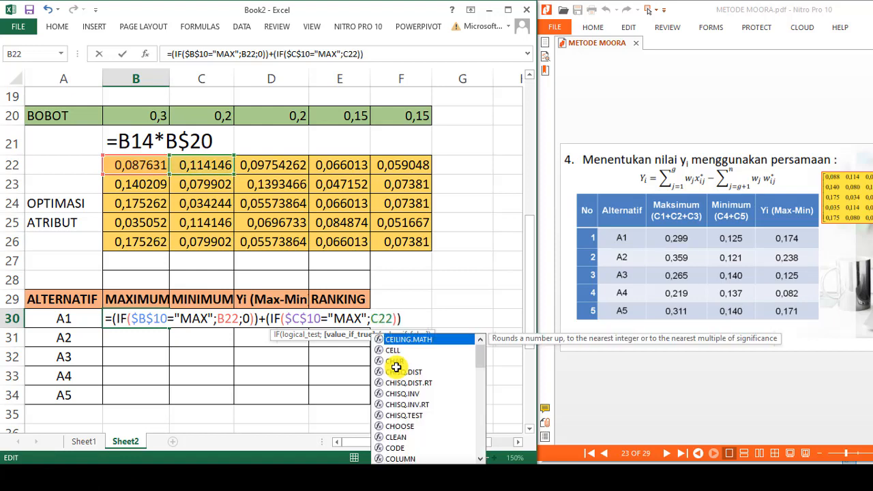
key("Escape")
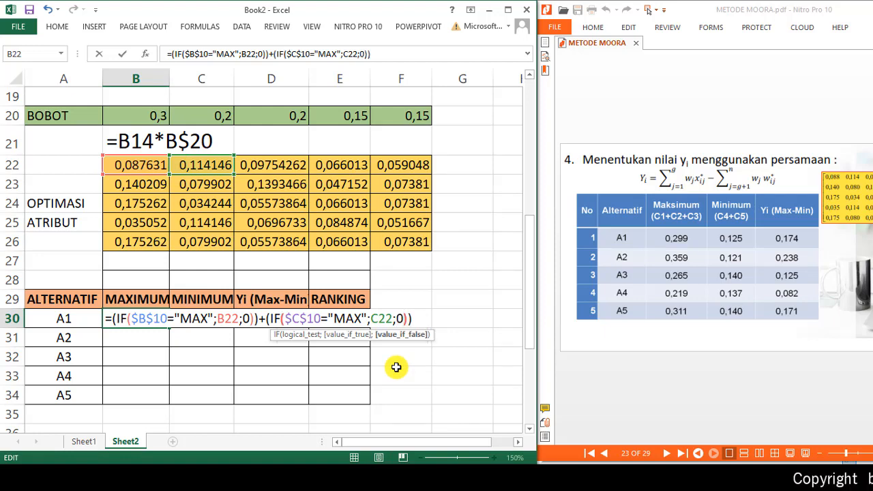
- Copy the C-column IF term in B30 and append it with a plus sign as the third term
key("Right")
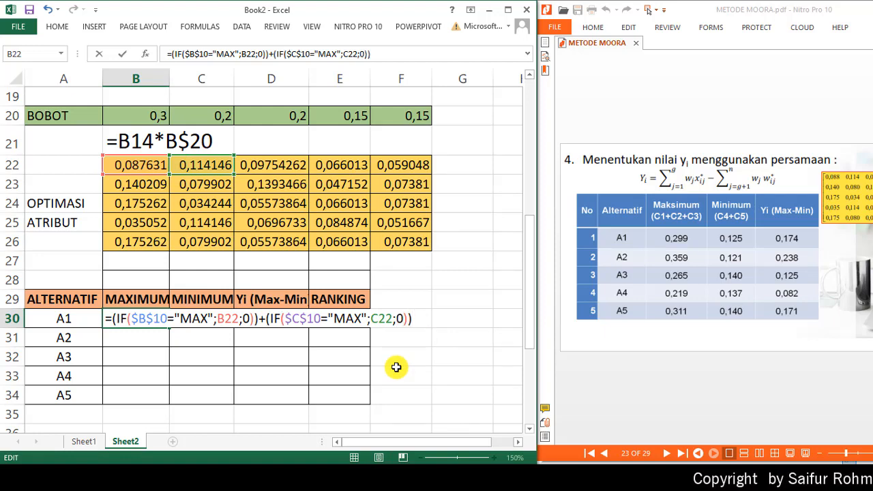
key("shift+Left")
key("shift+Left")
key("shift+Left")
key("shift+Left")
key("shift+Left")
key("shift+Left")
key("shift+Left")
key("shift+Left")
key("shift+Left")
key("shift+Left")
key("shift+Left")
key("shift+Left")
key("shift+Left")
key("shift+Left")
key("shift+Left")
key("shift+Left")
key("shift+Left")
key("shift+Left")
key("shift+Left")
key("shift+Left")
key("shift+Left")
key("shift+Left")
key("shift+Left")
key("shift+Left")
key("ctrl+c")
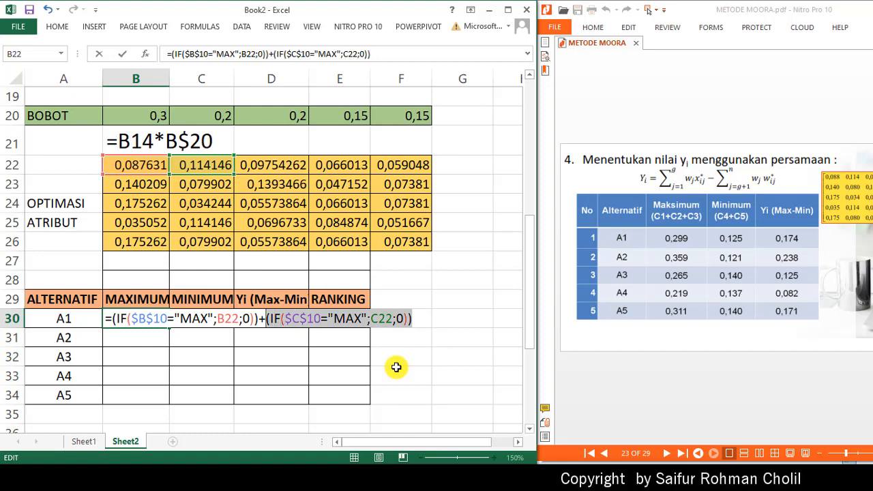
key("Right")
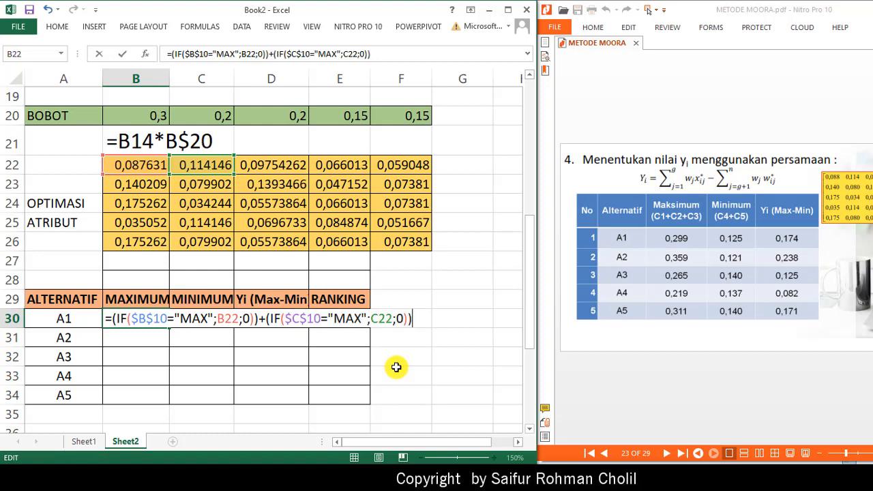
key("ctrl+v")
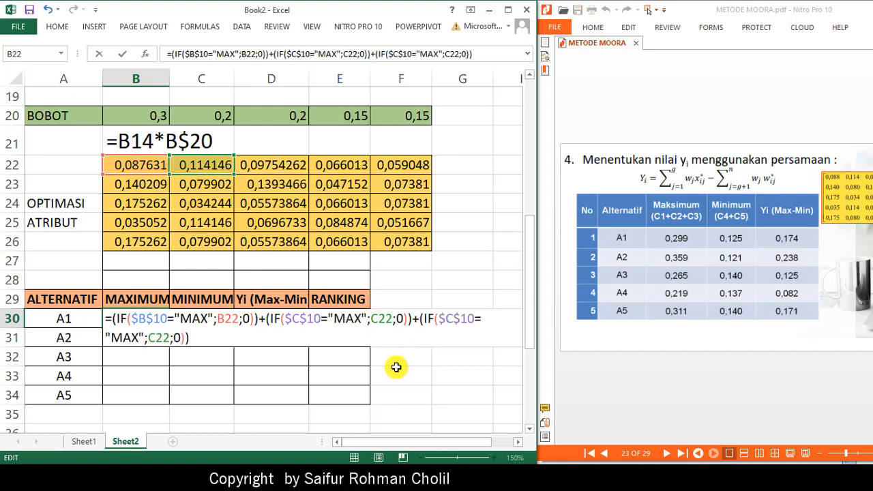
- Change the third term in B30 to test $D$10 and return D22
left_click(436, 328)
key("Right")
key("Right")
key("BackSpace")
type("D")
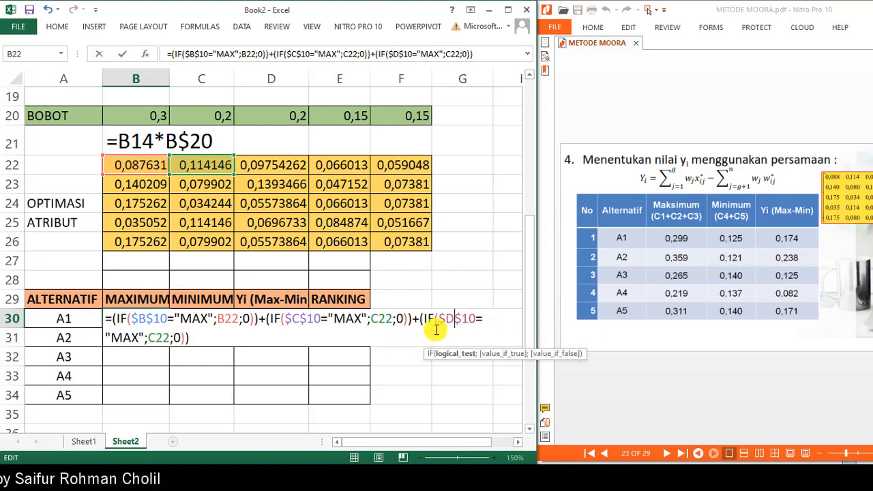
left_click(150, 337)
key("Delete")
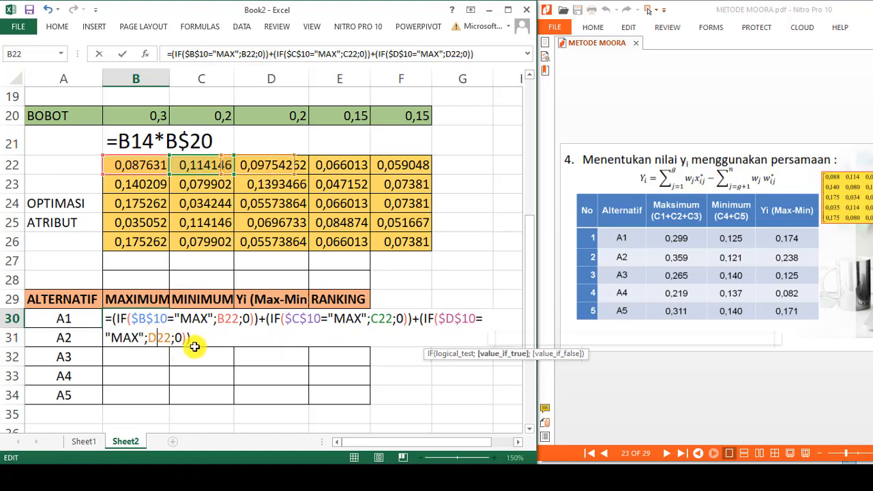
type("D")
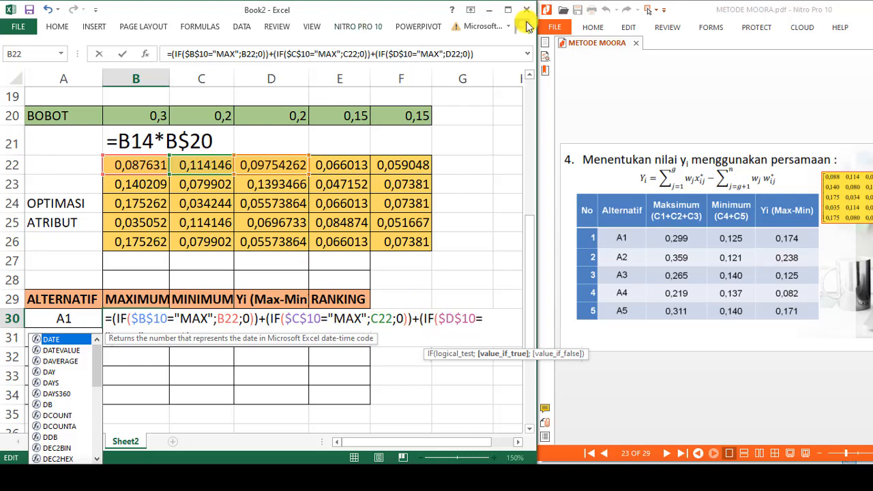
- Append the copied C-column IF term to the B30 formula as the fourth term, testing $E$10 and returning E22
left_click(498, 54)
key("ctrl+v")
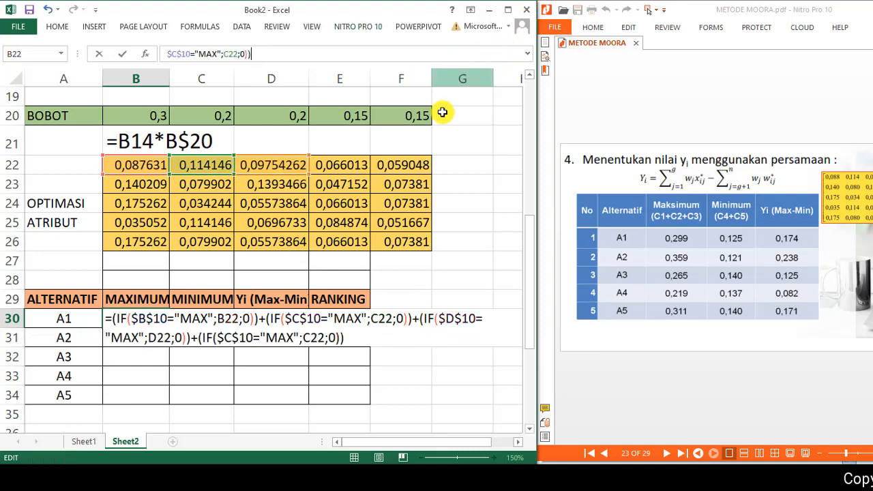
left_click(233, 339)
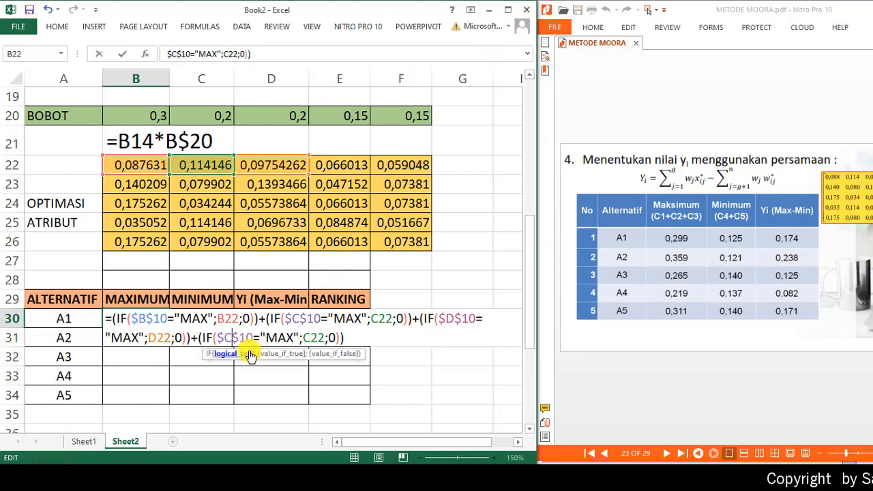
key("BackSpace")
type("E")
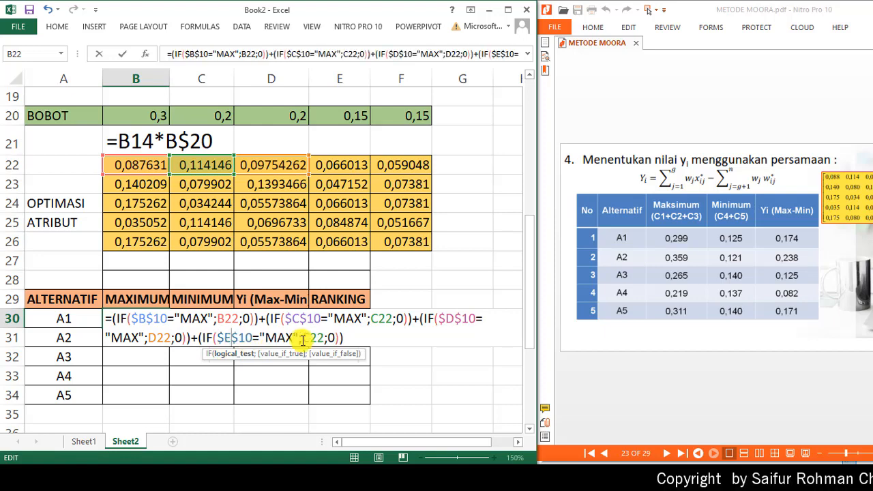
left_click(312, 339)
key("BackSpace")
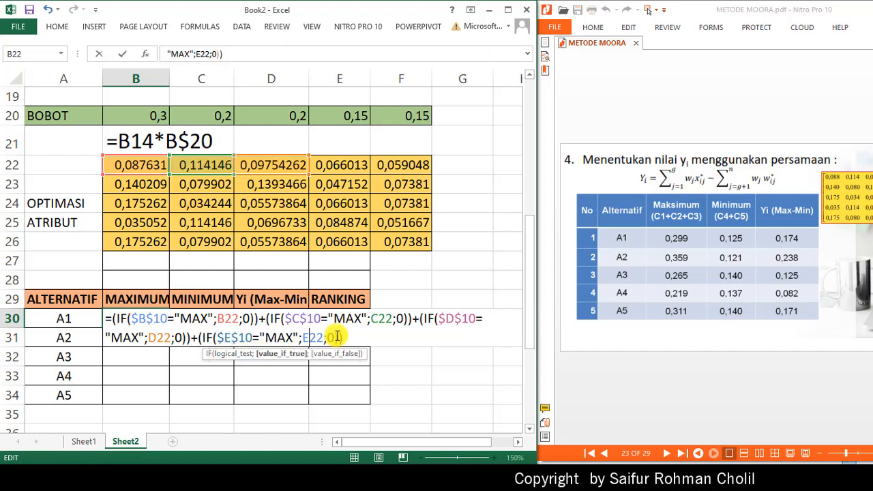
type("E")
- Add a fifth IF term to B30 that tests $F$10 and returns F22, and enter the completed formula
left_click(338, 336)
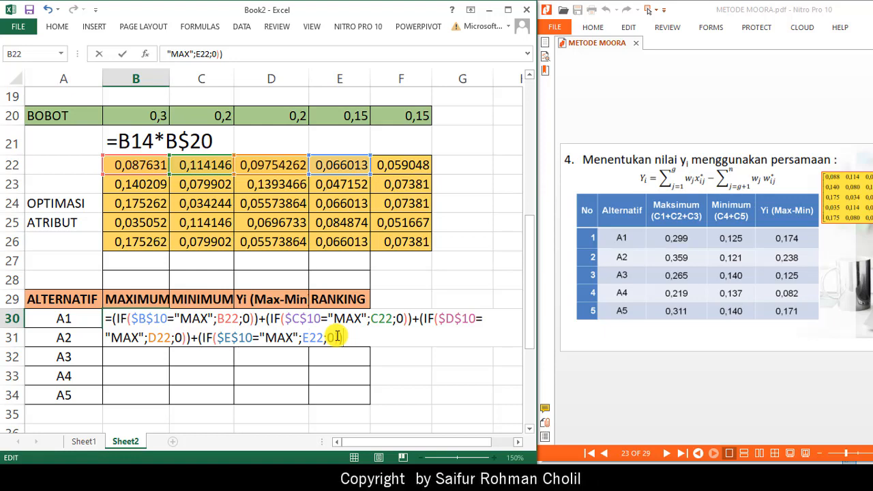
key("ctrl+v")
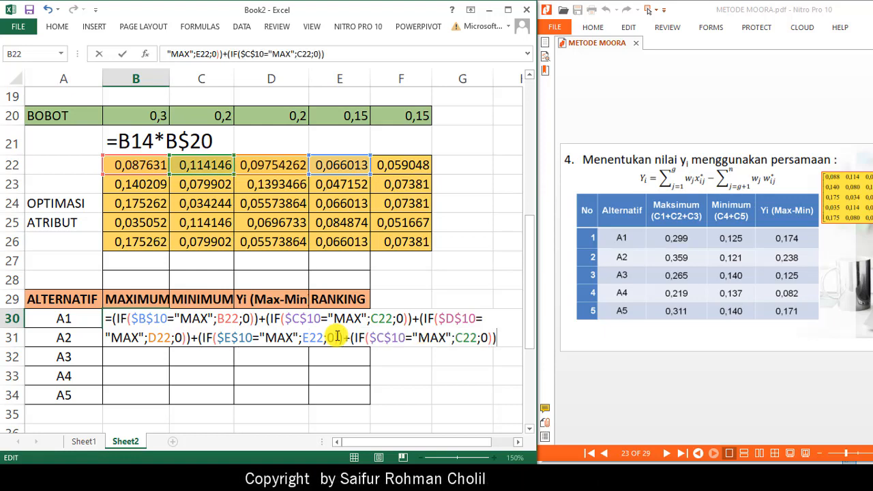
left_click(382, 339)
key("BackSpace")
type("F")
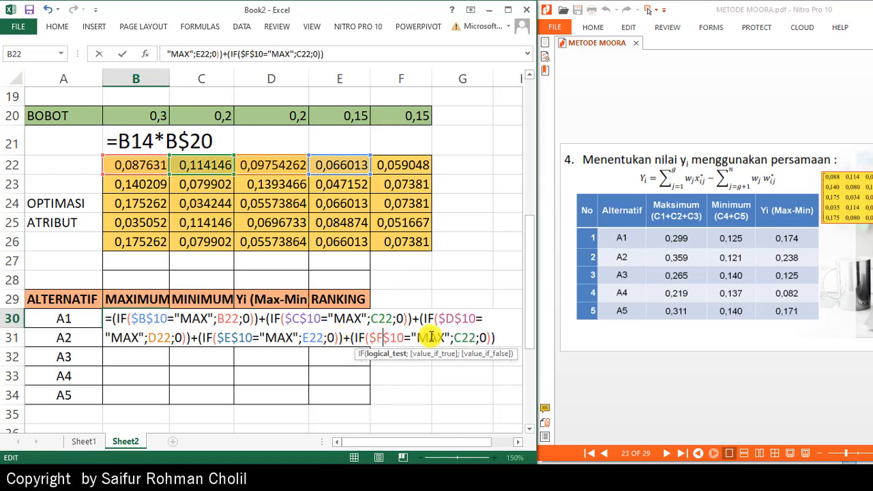
left_click(464, 337)
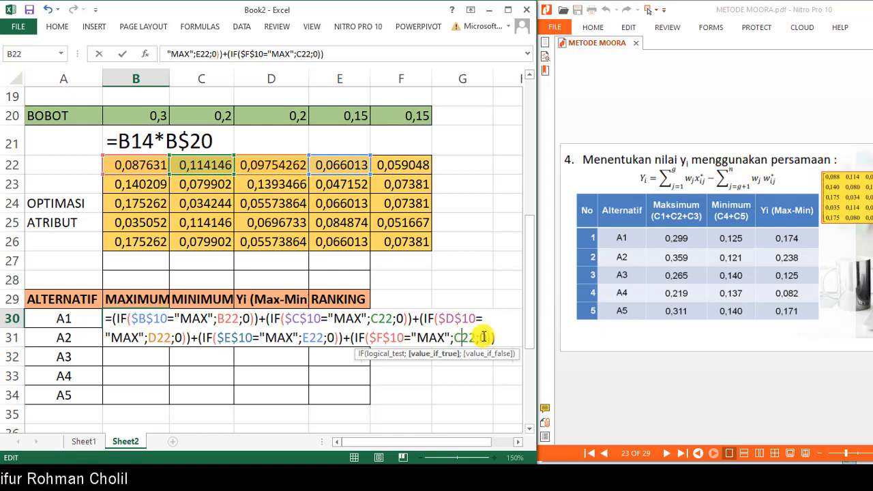
type("F")
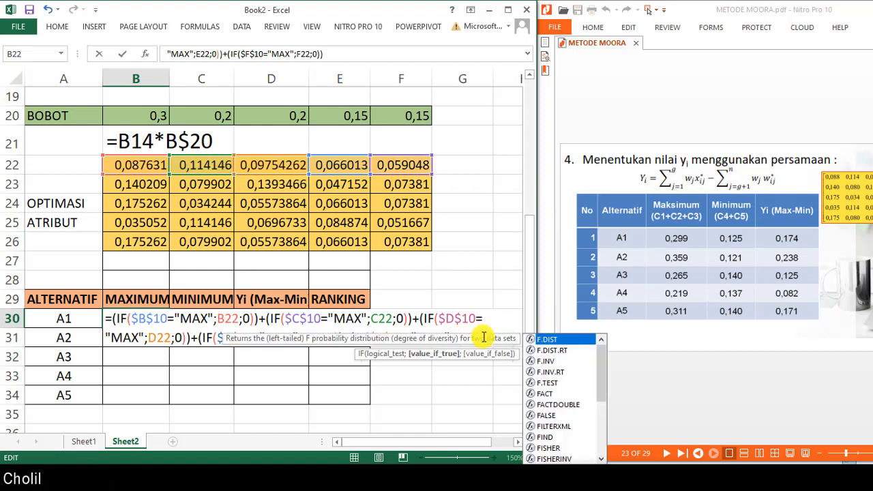
key("Return")
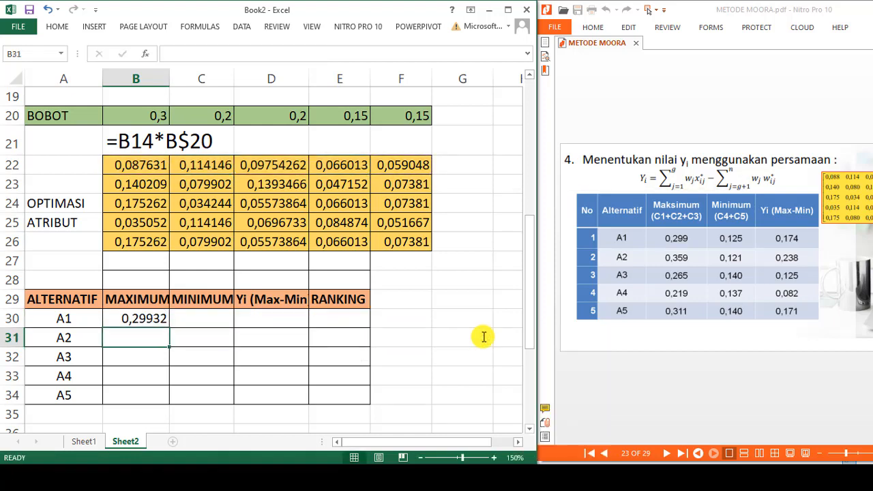
- Copy the full MAXIMUM formula from B30 and place it as plain text in A27
left_click(151, 318)
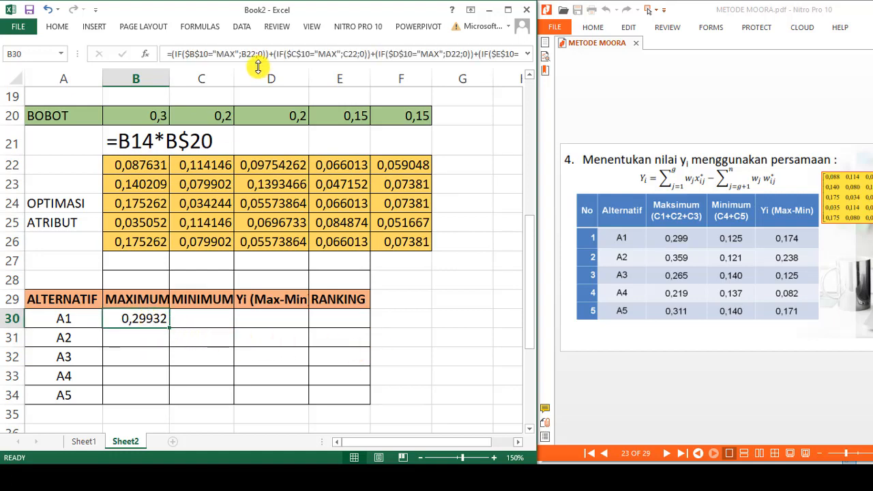
left_click(207, 57)
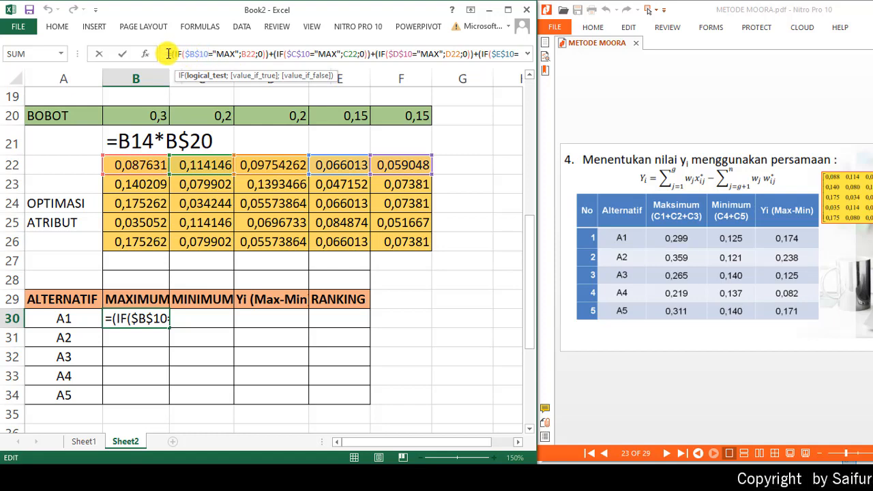
left_click_drag(168, 53, 551, 62)
key("ctrl+c")
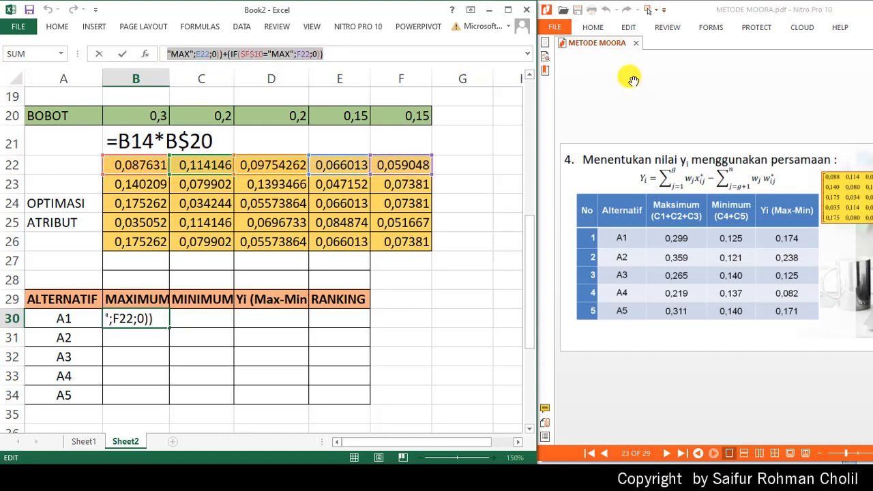
key("Return")
left_click(33, 259)
type("'")
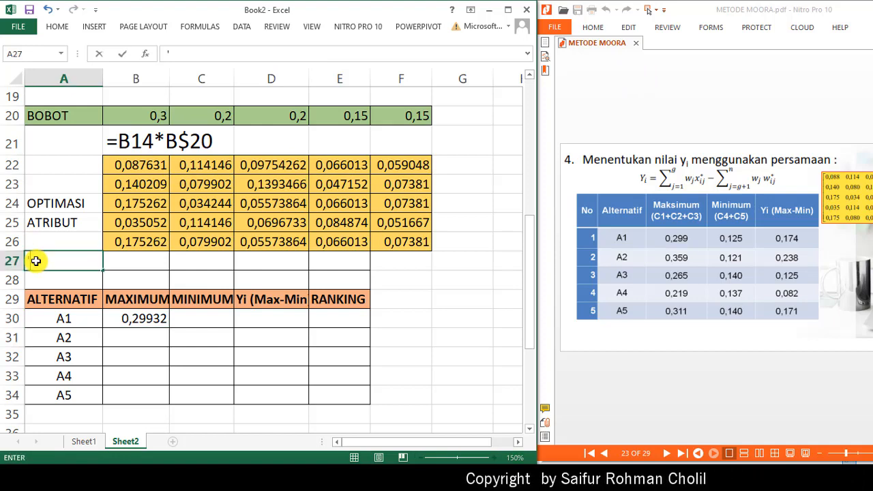
key("ctrl+v")
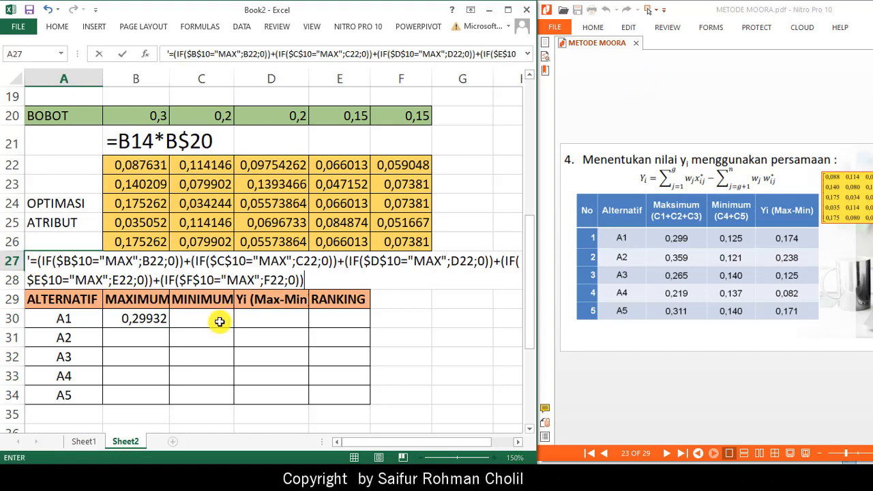
key("Return")
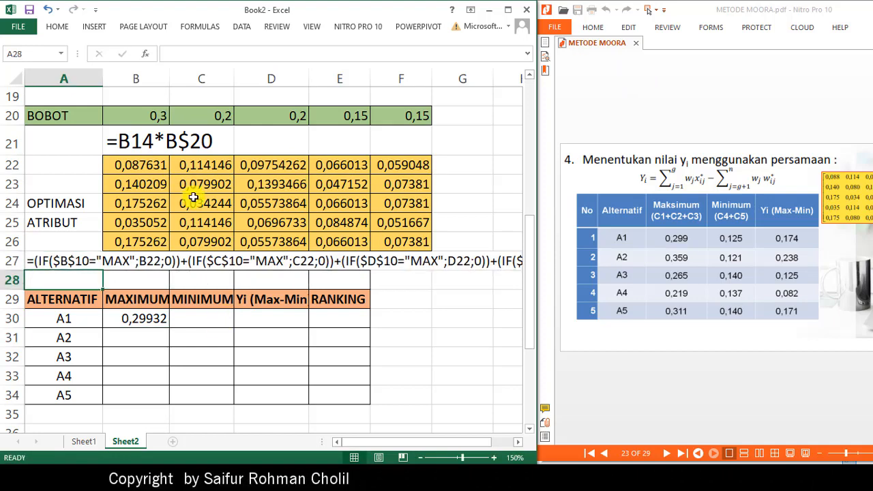
- Split the formula text in A27 by moving its $E$10 and $F$10 terms to A28
left_click(61, 262)
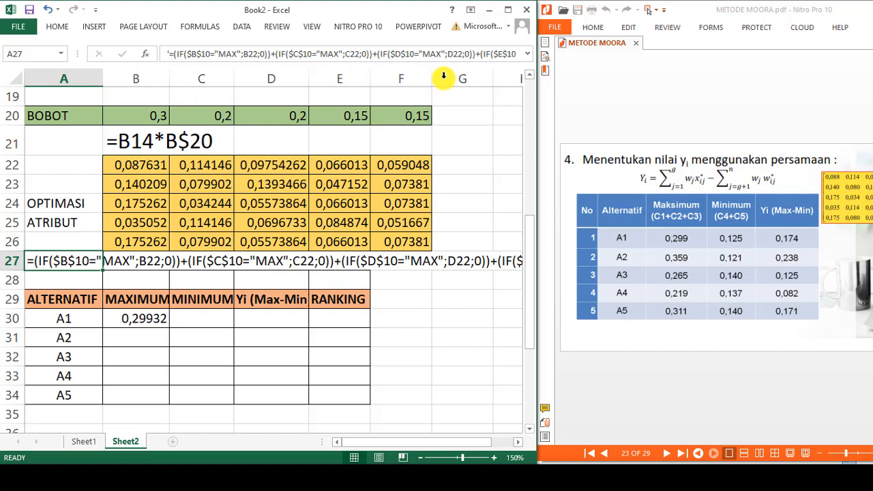
left_click(529, 56)
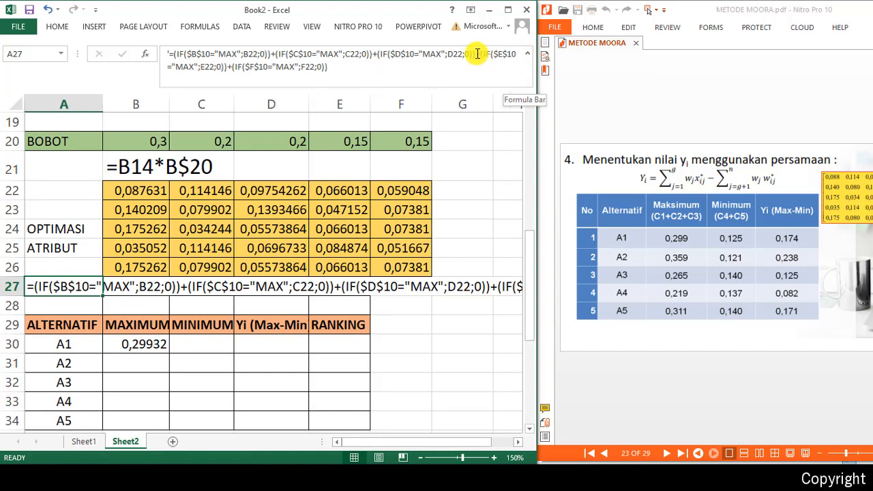
left_click_drag(475, 54, 497, 79)
key("ctrl+c")
key("BackSpace")
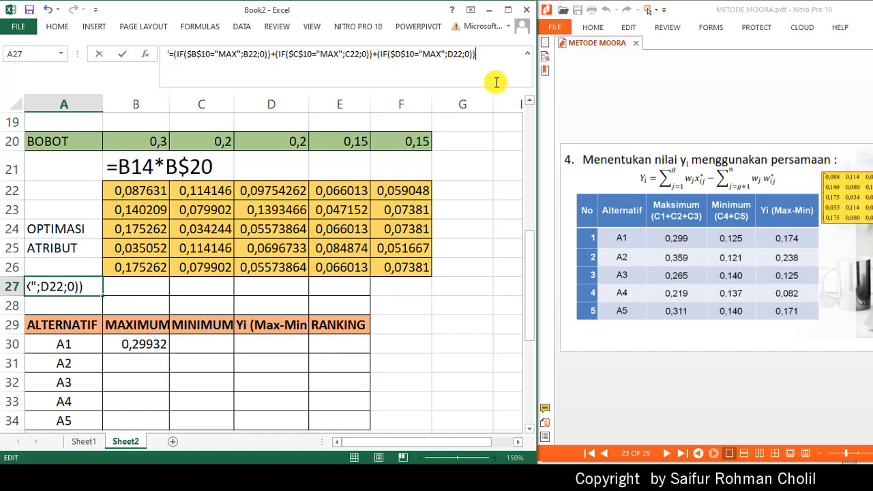
key("Return")
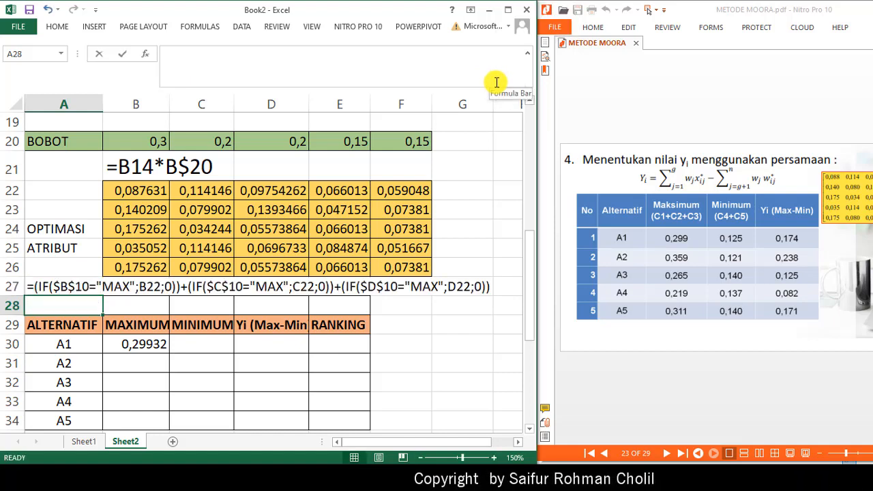
key("ctrl+v")
key("Return")
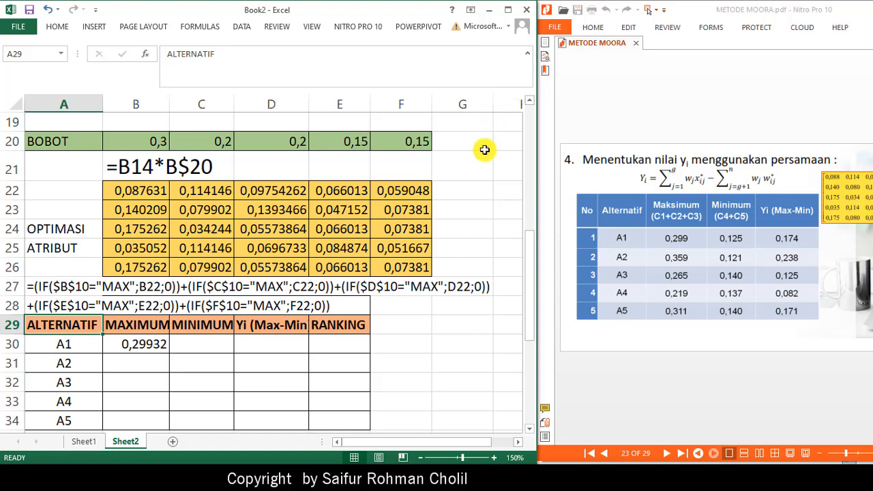
- Check the A1 maximum with a temporary =B22+C22+D22 sum in D21, and clear that cell
left_click_drag(530, 271, 534, 288)
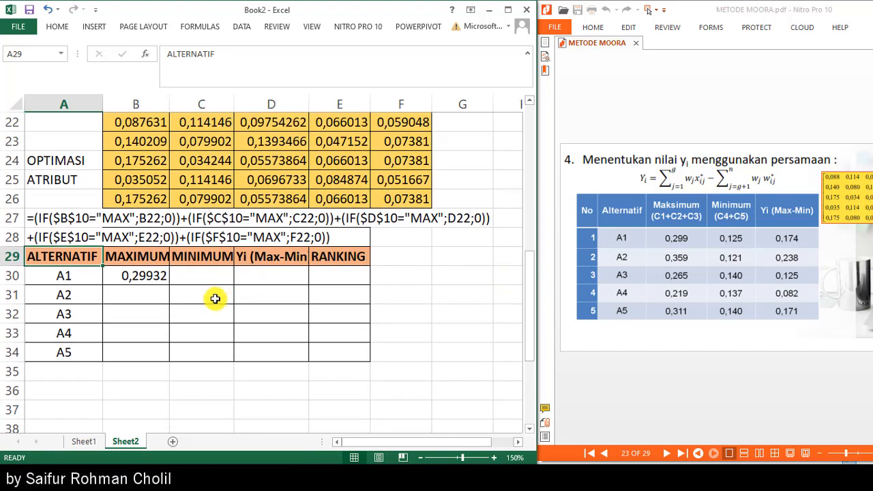
left_click(123, 276)
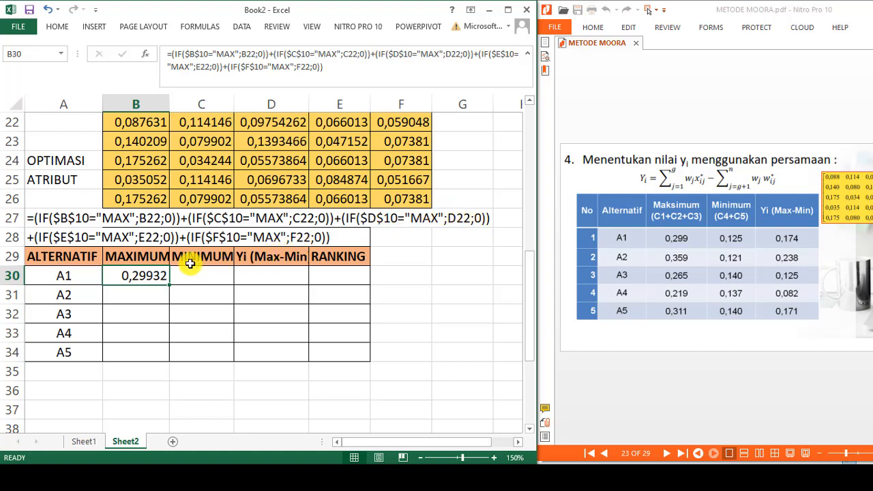
scroll(131, 127, "up", 1)
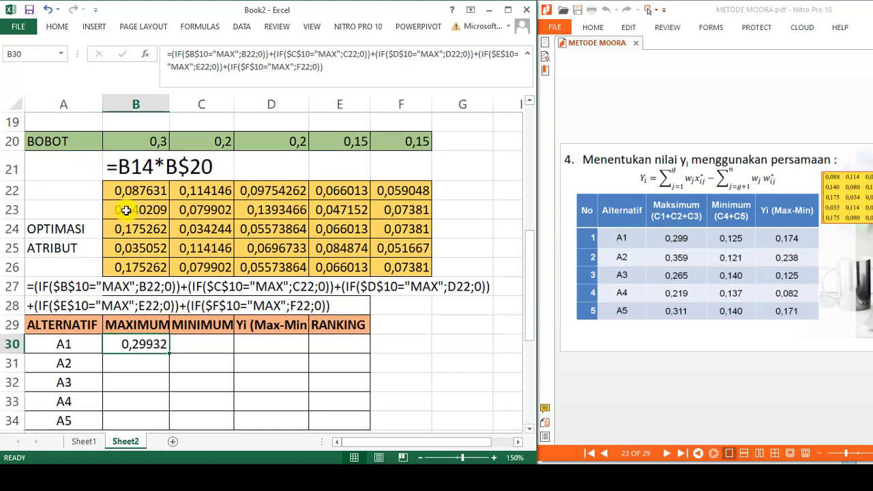
left_click(283, 171)
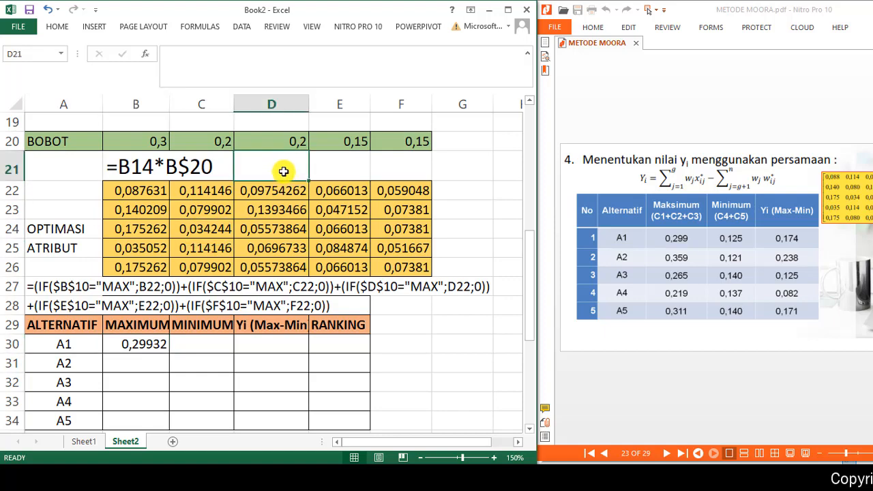
type("=")
left_click(129, 189)
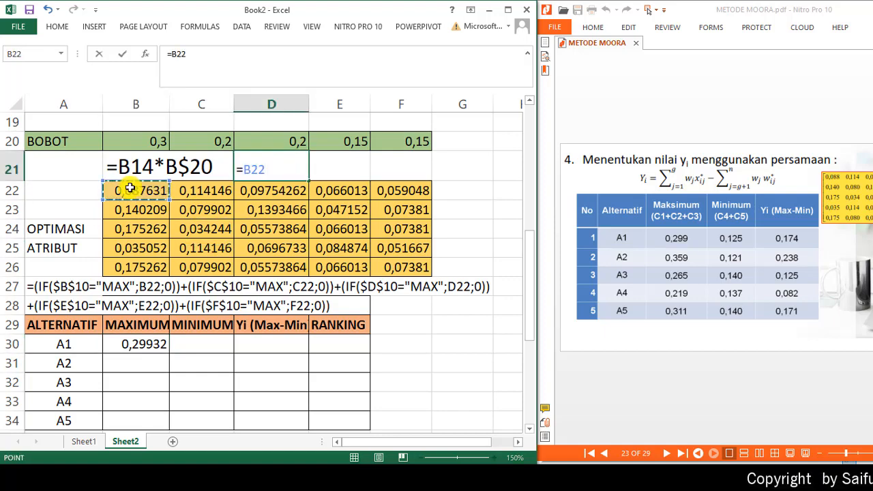
type("+")
left_click(193, 194)
type("+")
left_click(260, 195)
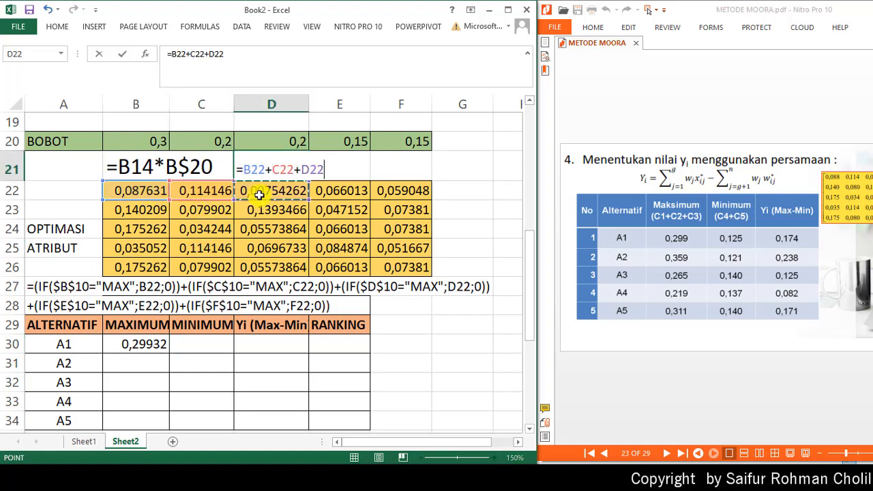
key("Return")
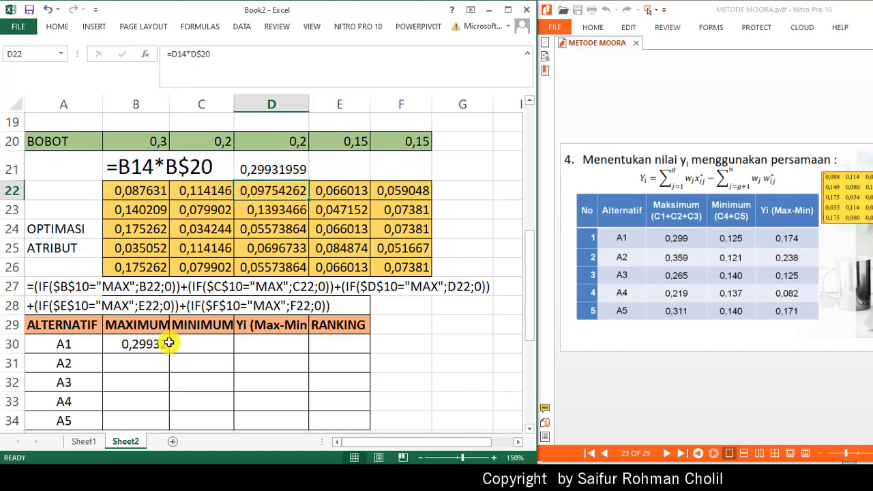
left_click(273, 167)
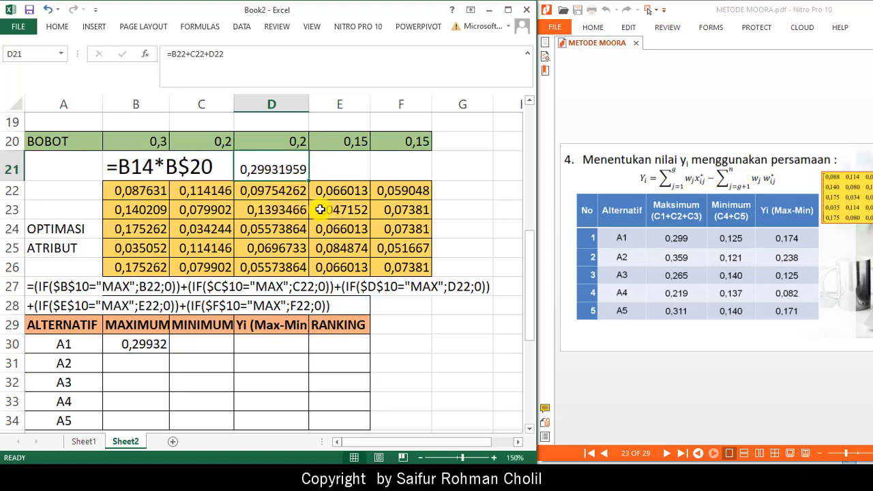
key("Delete")
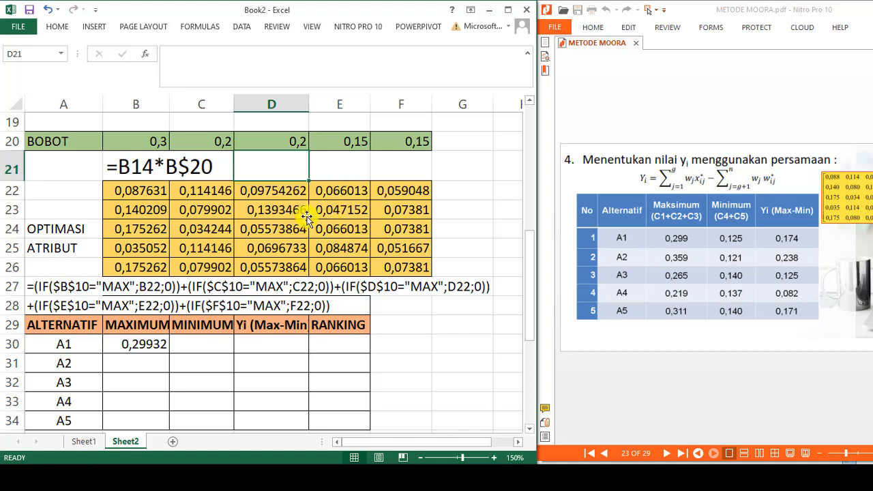
- Fill the MAXIMUM formula from B30 down to B34 for alternatives A2 to A5
scroll(306, 217, "up", 5)
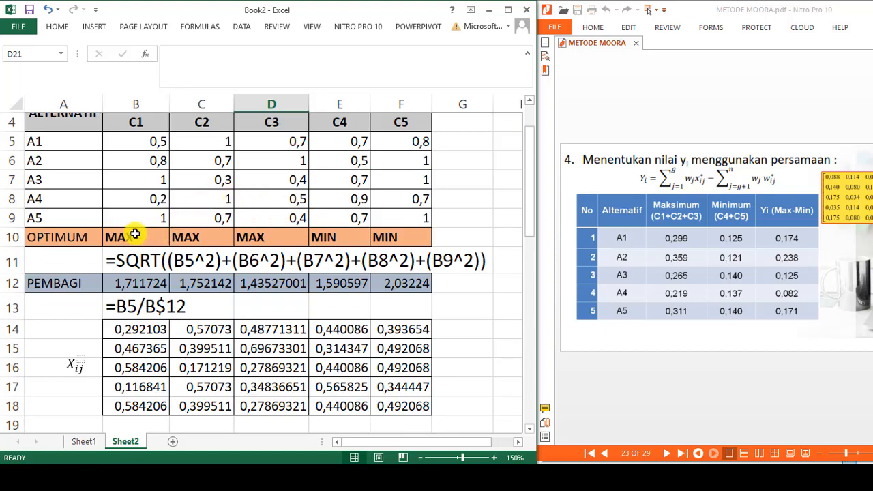
scroll(135, 234, "down", 5)
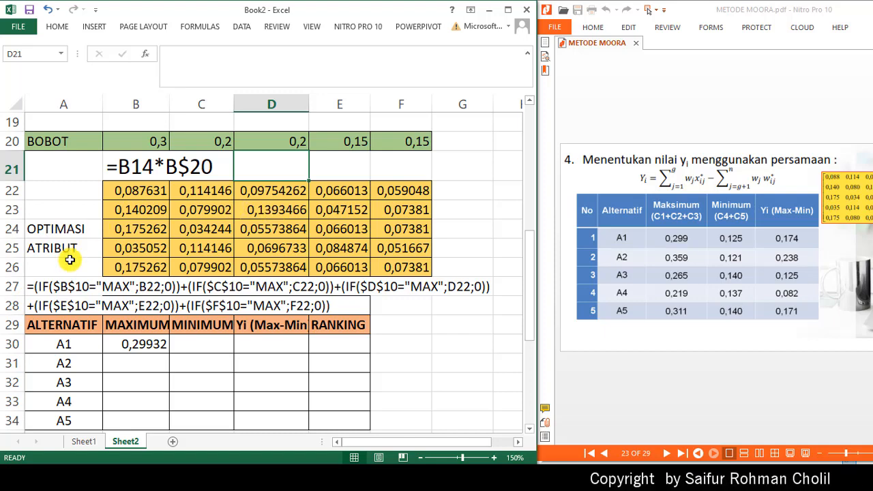
left_click(44, 286)
left_click(144, 345)
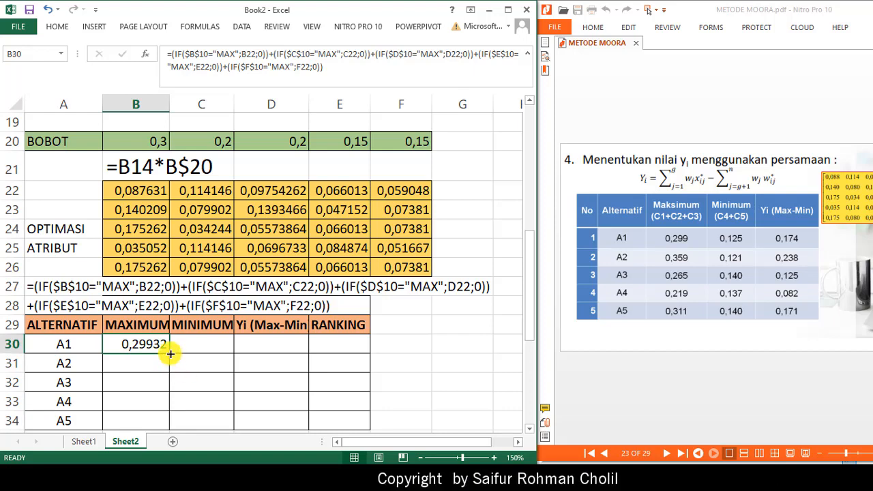
left_click_drag(173, 352, 181, 428)
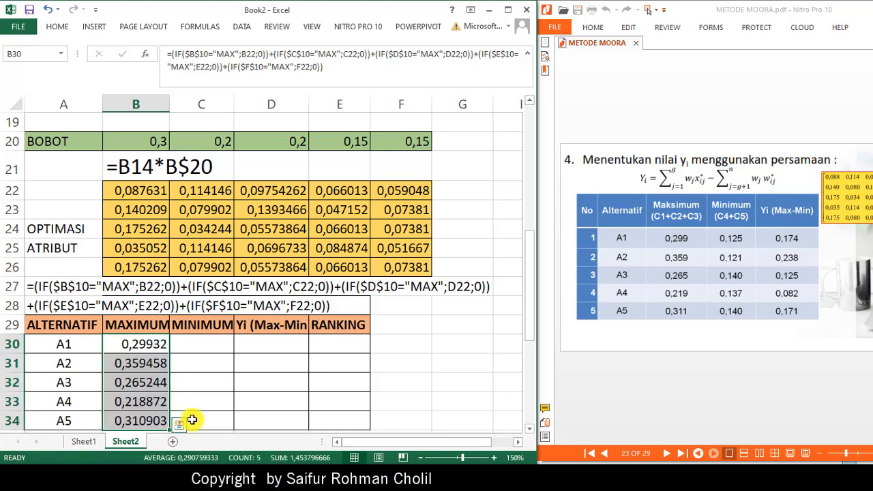
left_click(199, 340)
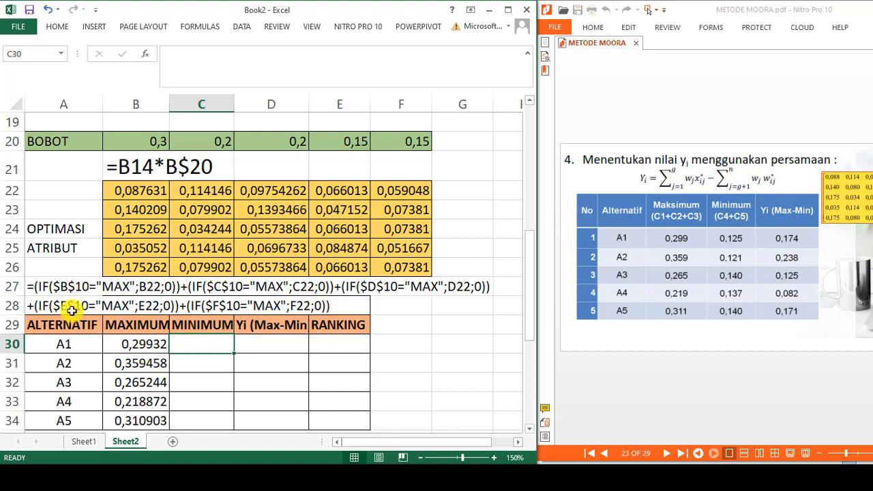
- Copy the formula text stored in A27 and paste it into C30 under MINIMUM
left_click(34, 286)
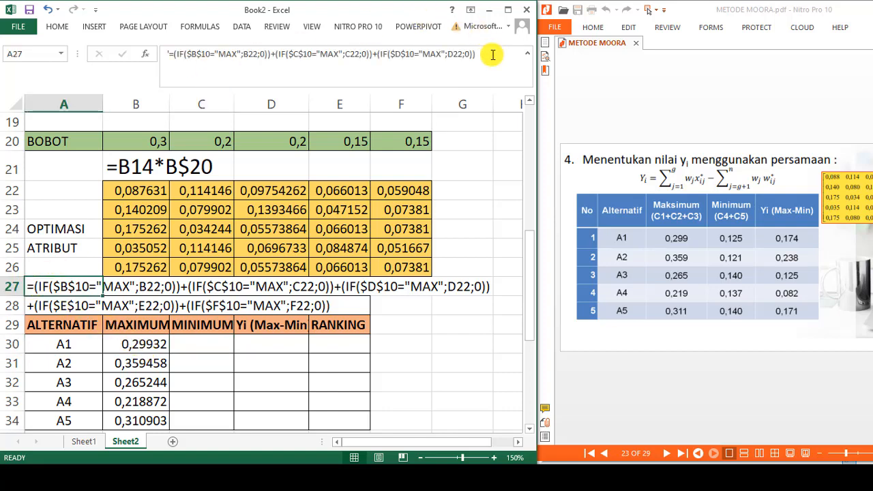
left_click_drag(488, 54, 153, 41)
key("ctrl+c")
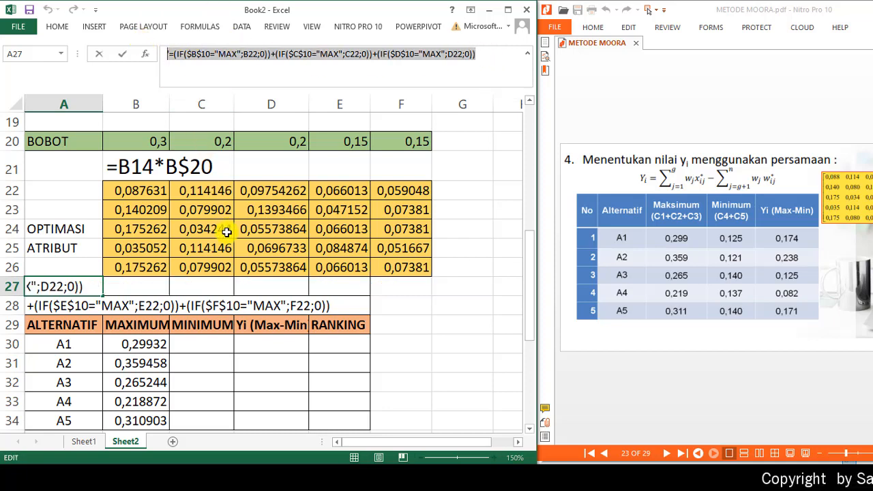
left_click(198, 343)
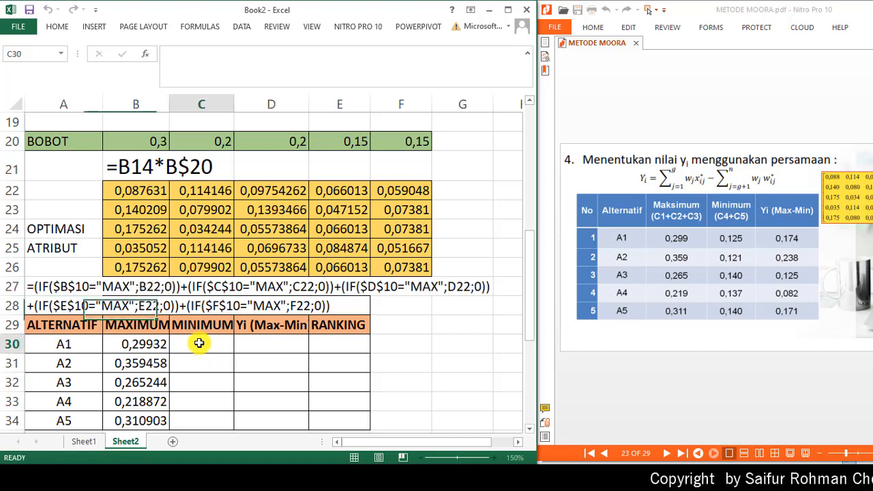
key("ctrl+v")
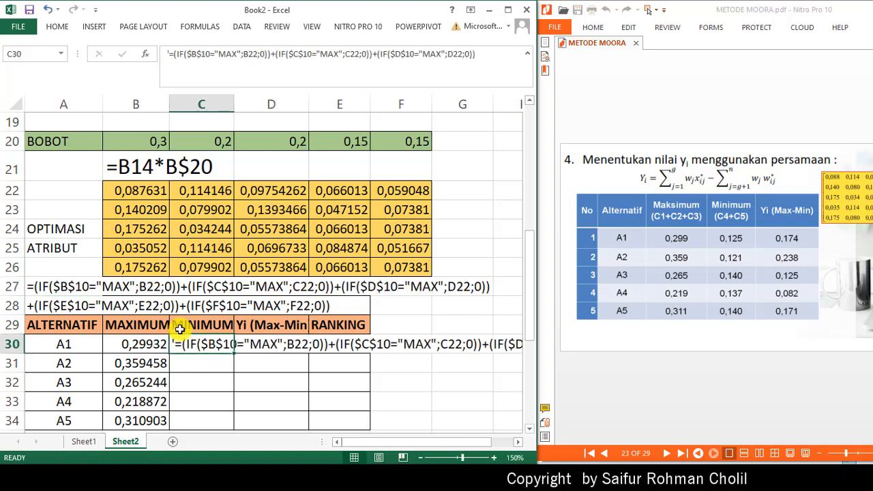
- Append the $E$10 and $F$10 terms from A28 to C30 and remove its leading apostrophe to make it a live formula
left_click(30, 312)
left_click_drag(389, 64, 155, 28)
key("ctrl+c")
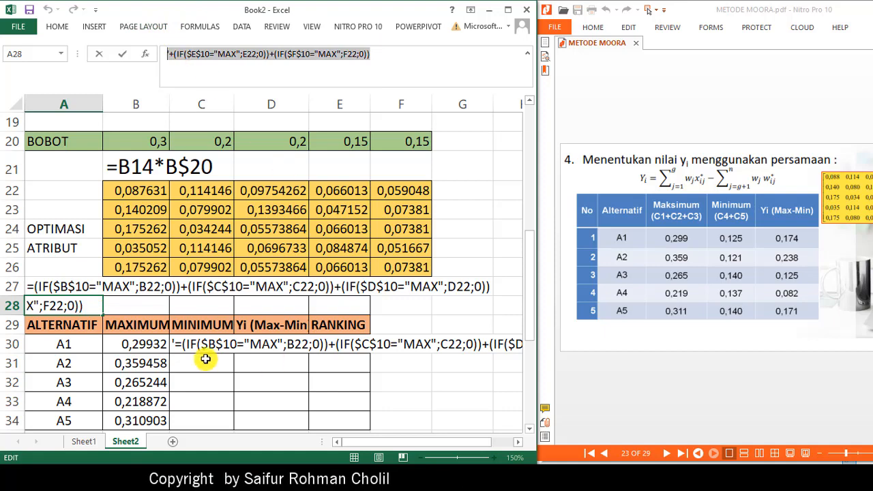
left_click(191, 340)
left_click(480, 55)
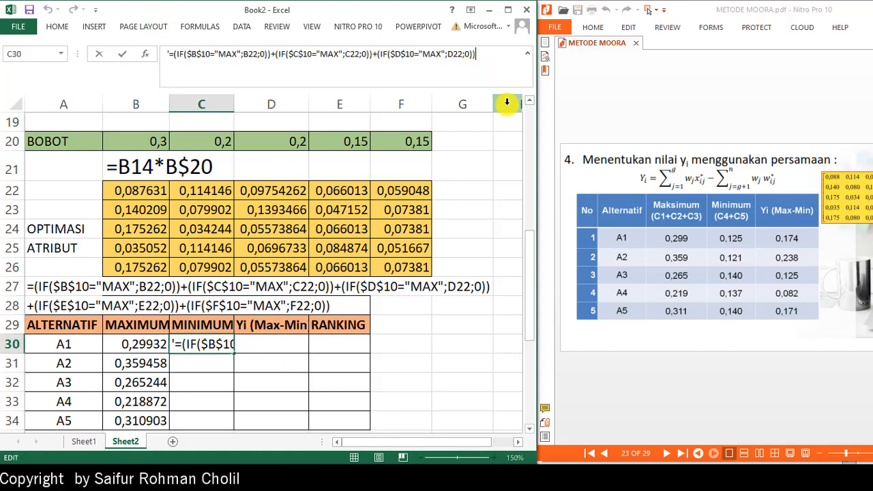
key("ctrl+v")
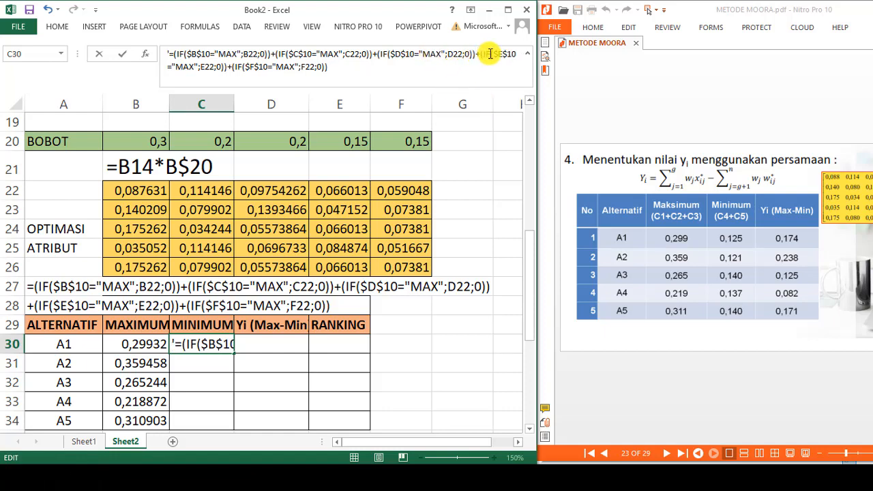
key("Home")
key("Delete")
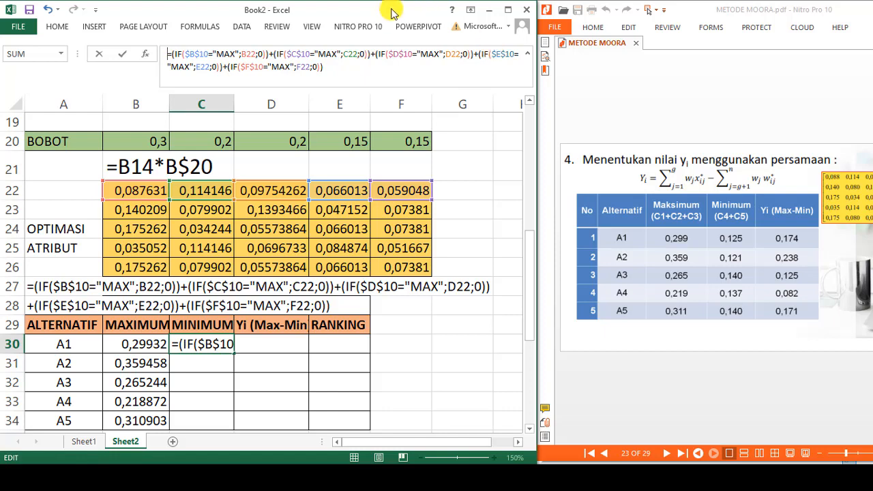
- Change "MAX" to "MIN" in the $B$10 and $C$10 conditions of the C30 formula
left_click(234, 55)
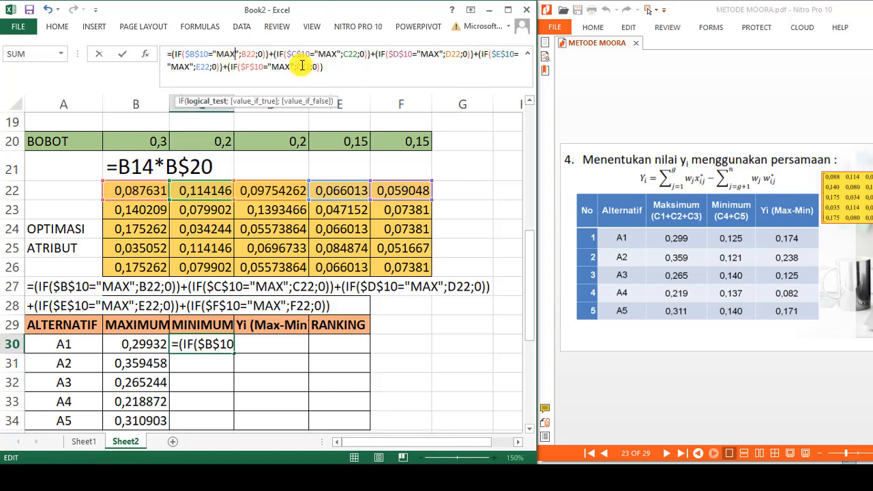
key("BackSpace")
key("BackSpace")
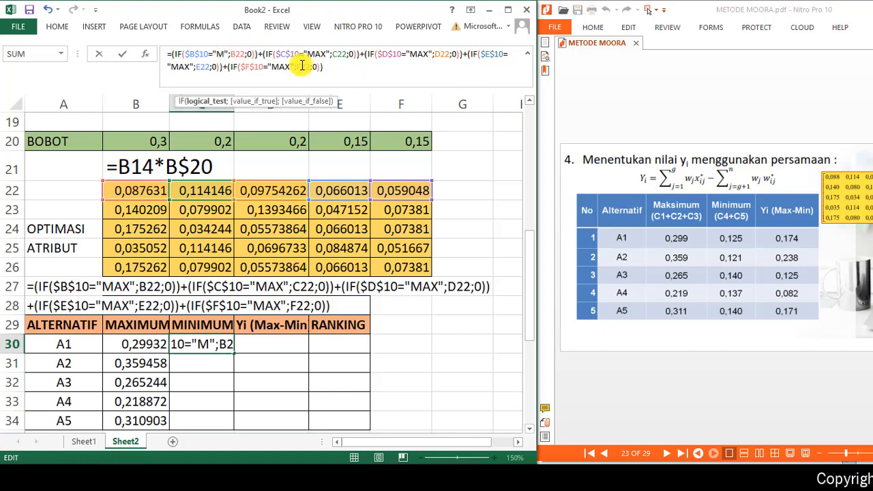
type("IN")
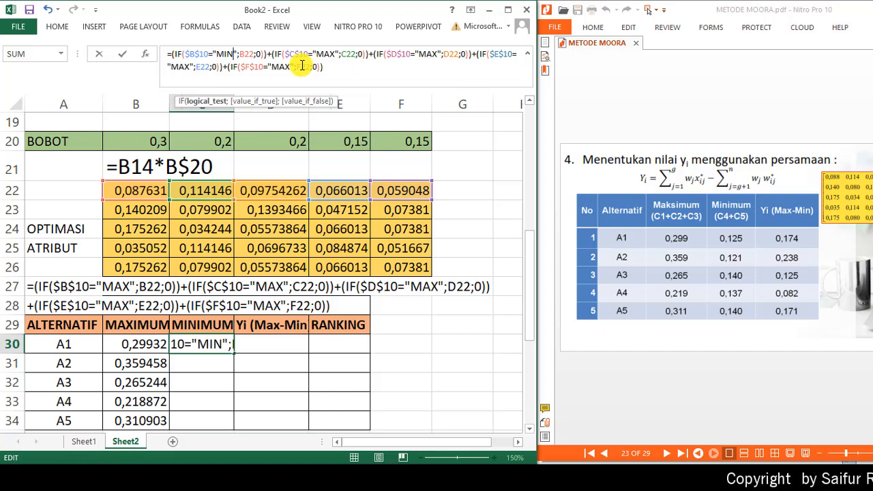
left_click(366, 52)
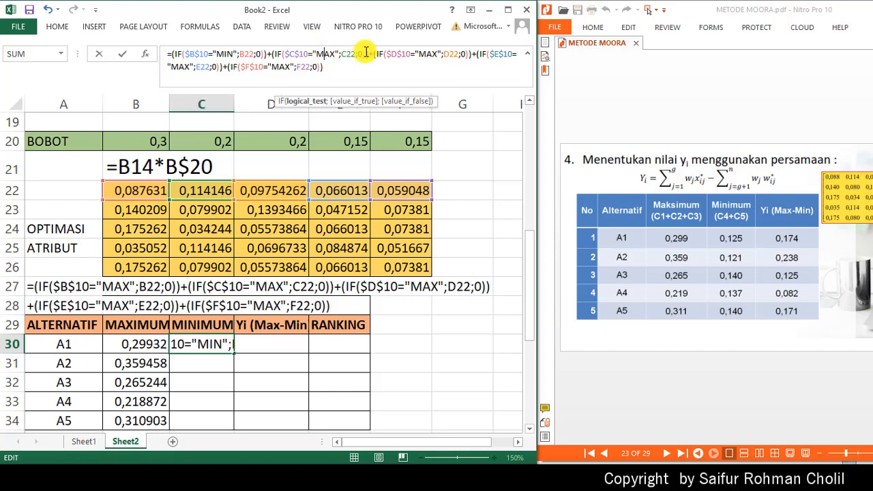
key("BackSpace")
key("Delete")
type("IN")
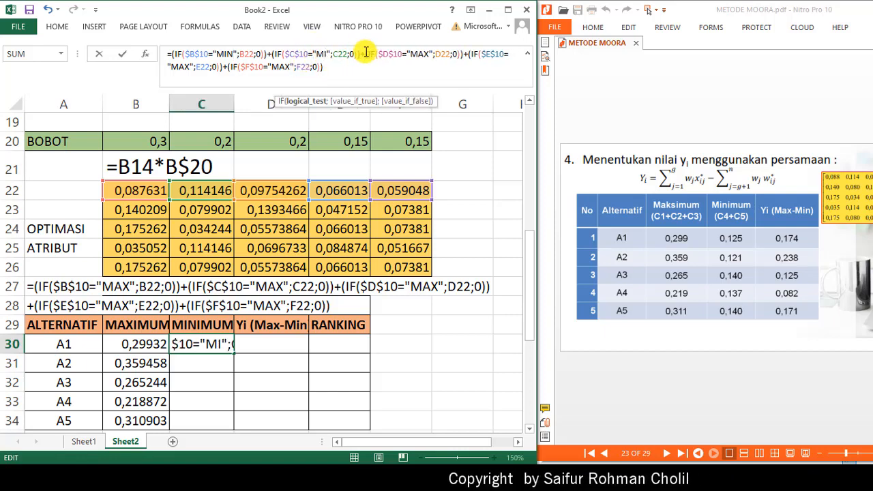
- Change the $D$10, $E$10 and $F$10 conditions in C30 to "MIN" and fill the formula down to C34
left_click(423, 54)
key("BackSpace")
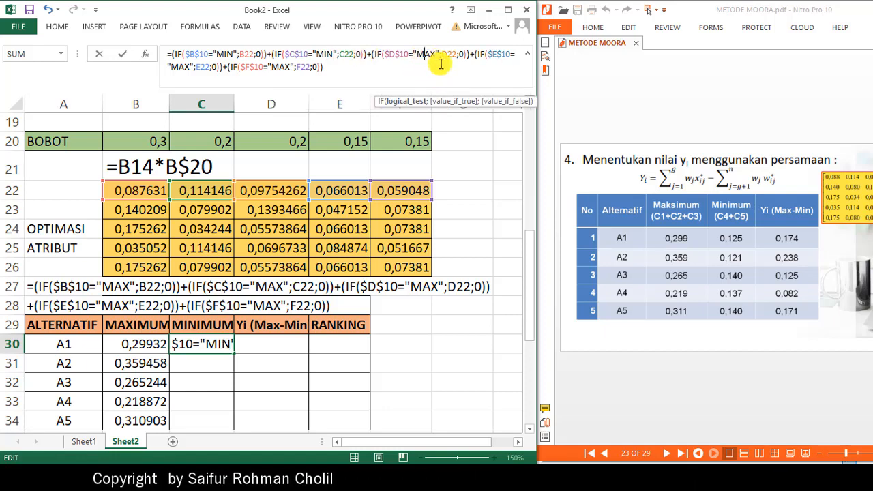
key("Delete")
type("IN")
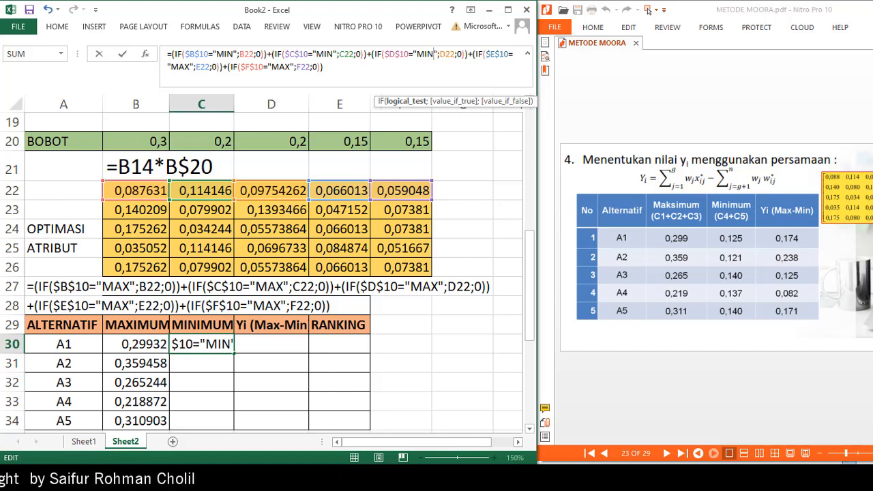
left_click(178, 67)
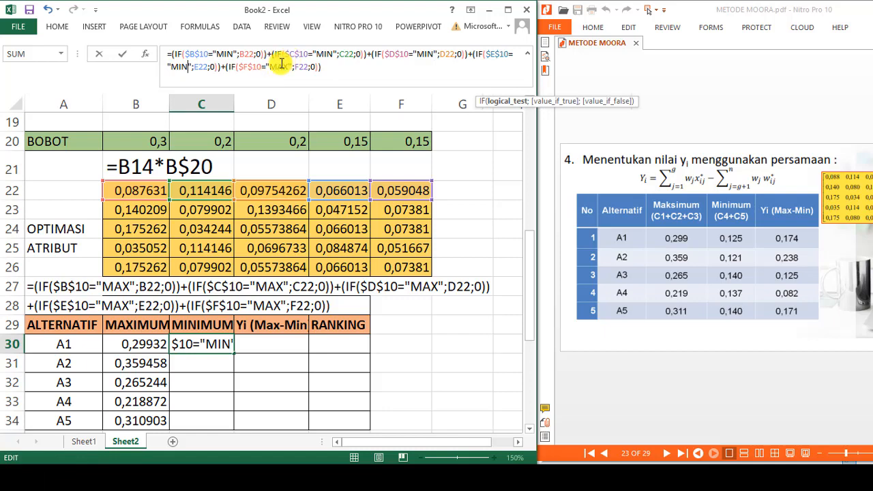
left_click(282, 67)
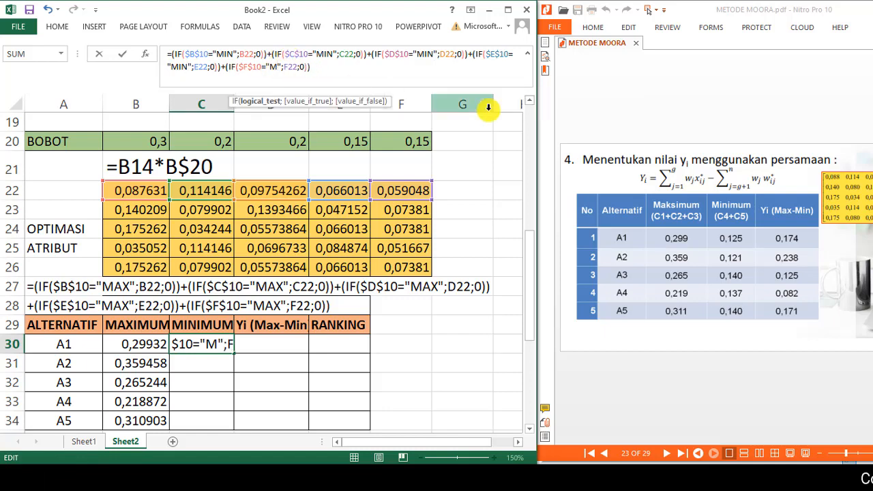
key("Return")
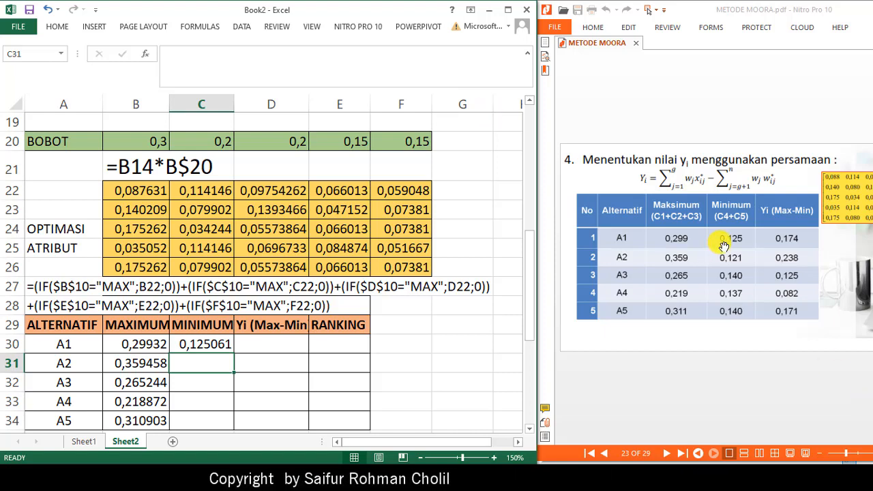
left_click(222, 343)
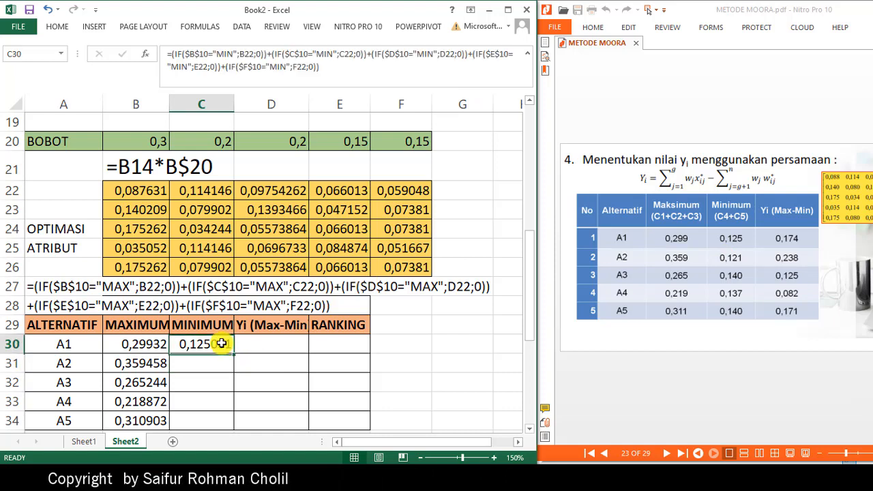
left_click_drag(234, 354, 234, 426)
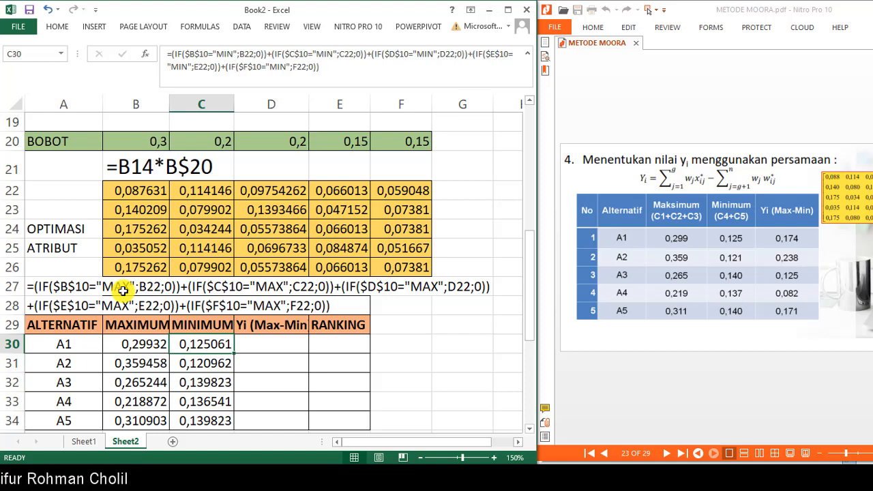
- Calculate Yi in D30 with =B30-C30 and fill the formula down to D34
left_click(265, 344)
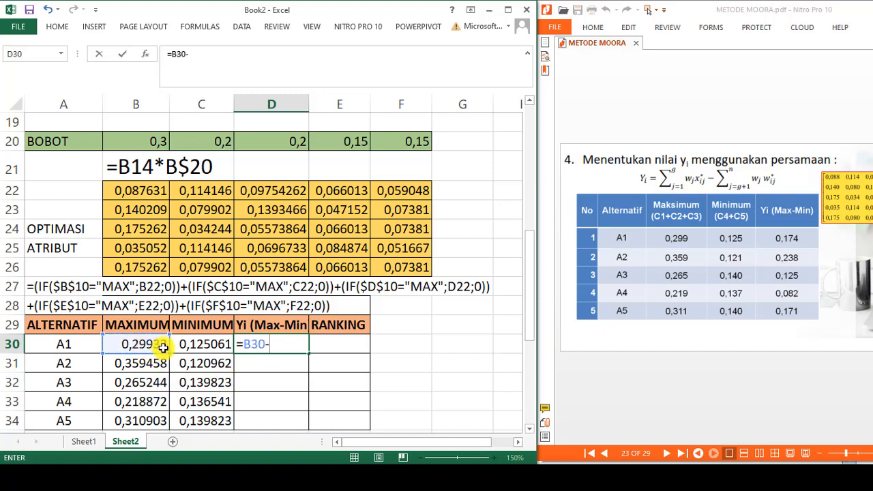
key("Return")
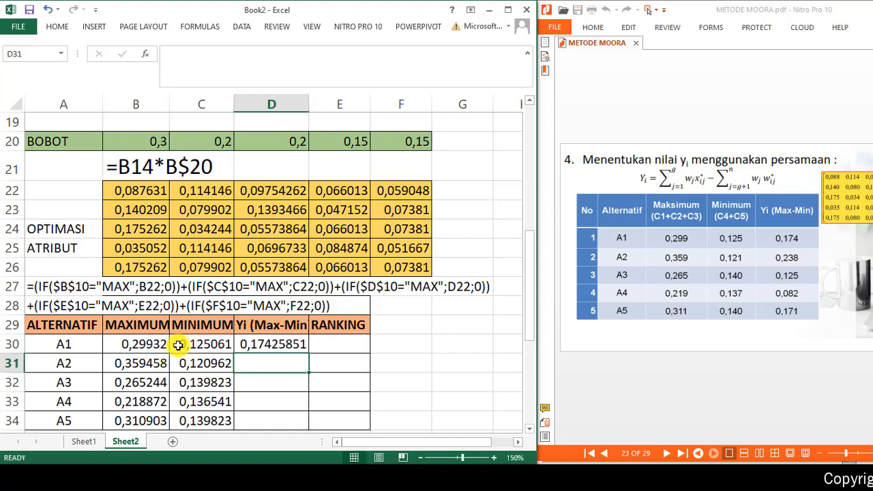
left_click(284, 344)
left_click_drag(307, 354, 301, 430)
- Copy the Yi formula =B30-C30 from D30 and store it as plain text in A35
left_click(259, 343)
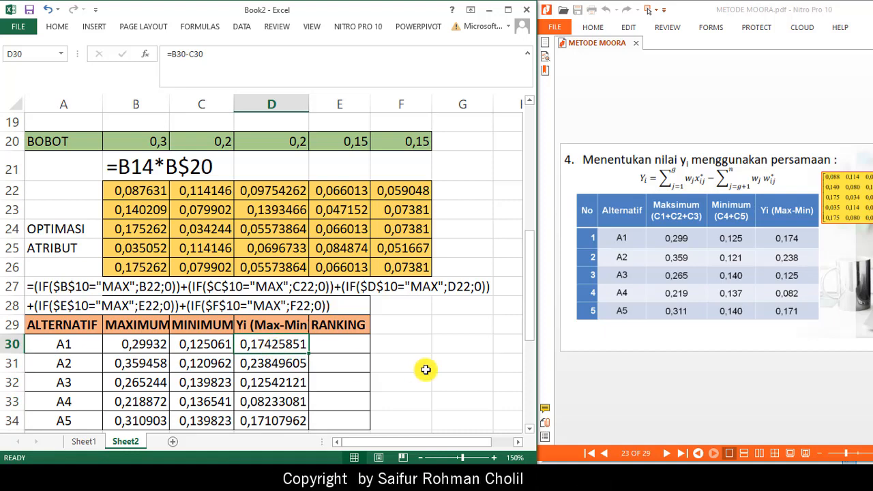
scroll(426, 370, "down", 1)
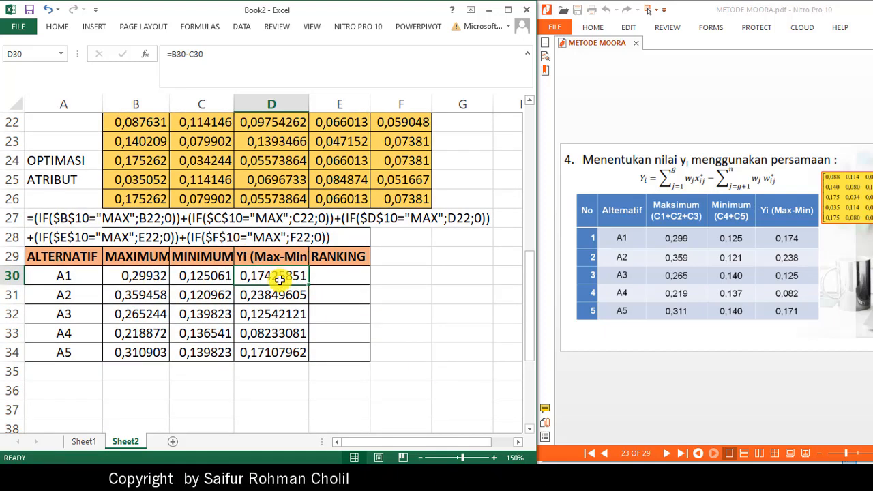
left_click_drag(224, 52, 98, 52)
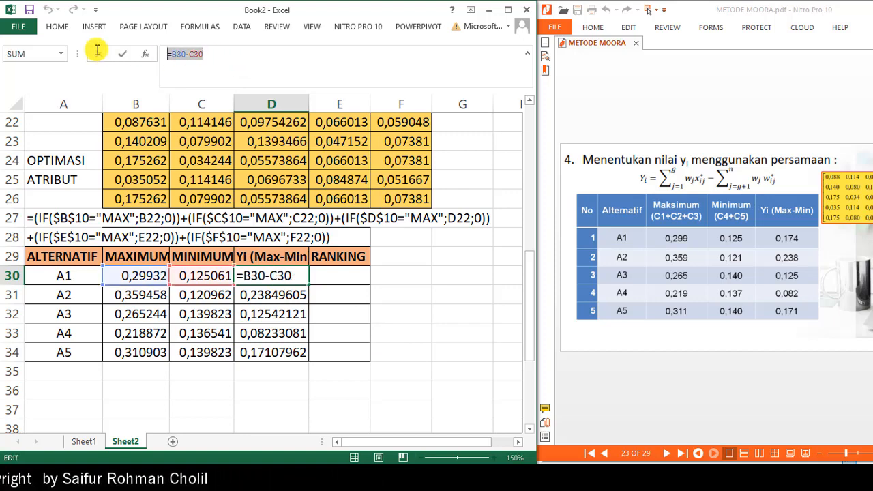
key("ctrl+Return")
left_click(39, 379)
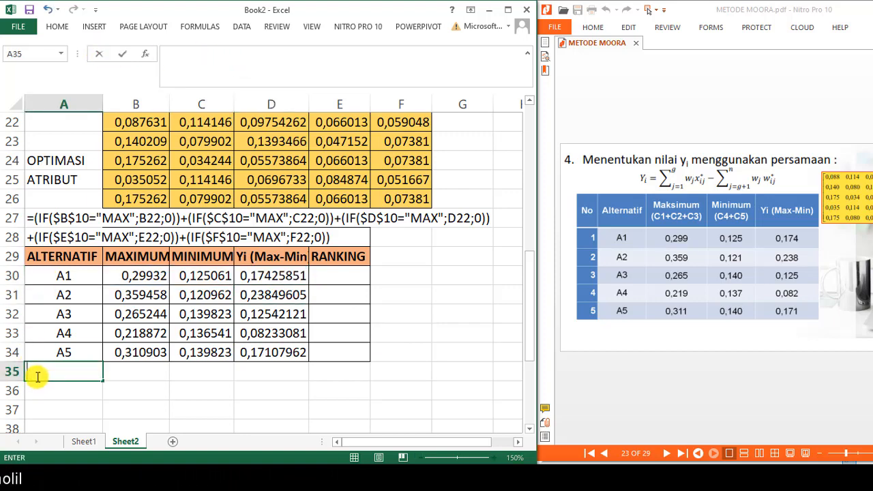
key("Return")
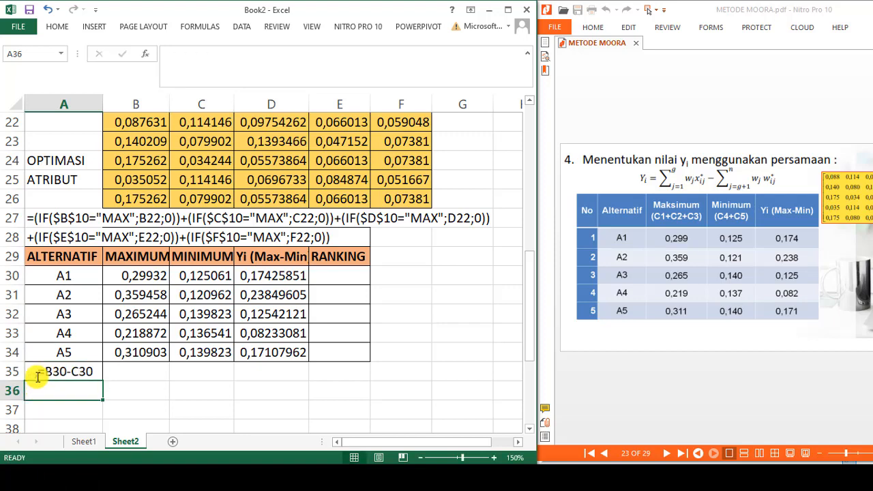
left_click(62, 373)
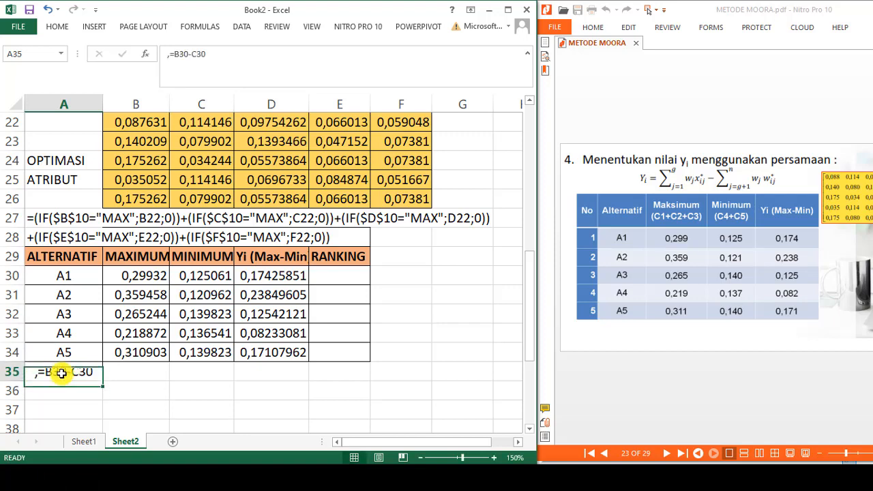
left_click(168, 54)
key("Delete")
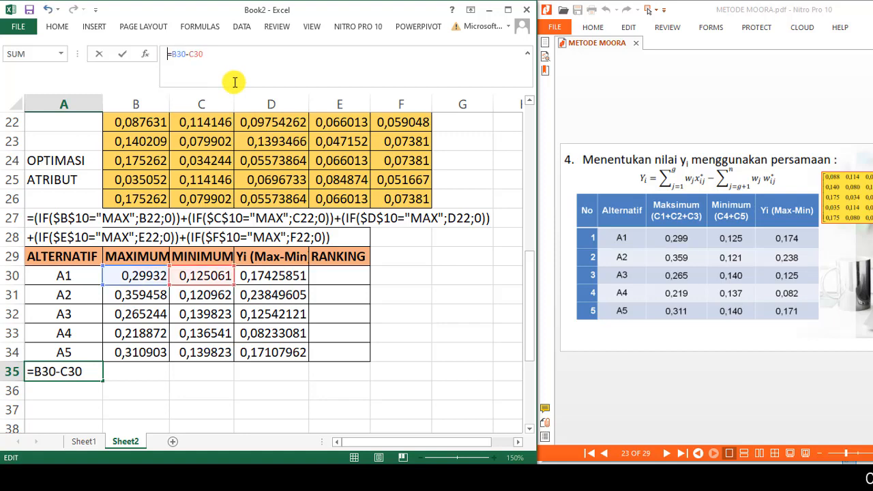
key("Return")
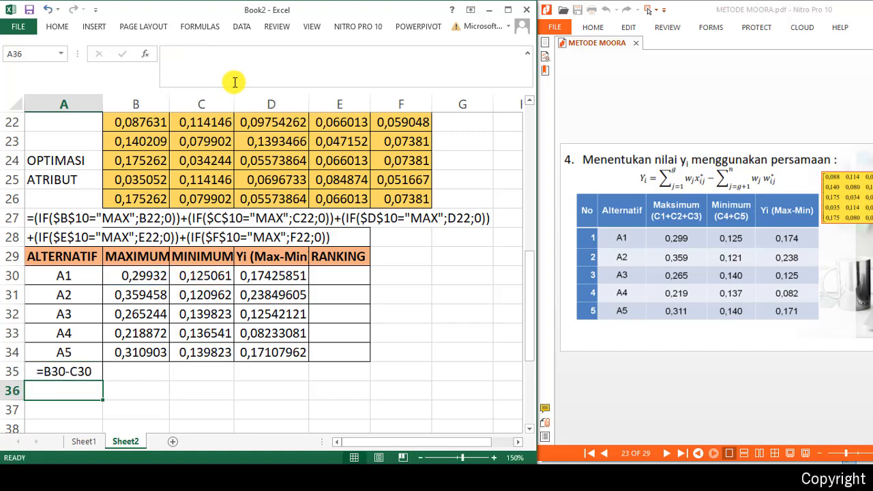
- Rank the Yi values in E30 with =RANK(D30;$D$30:$D$34;0) and fill the formula down to E34
left_click(342, 282)
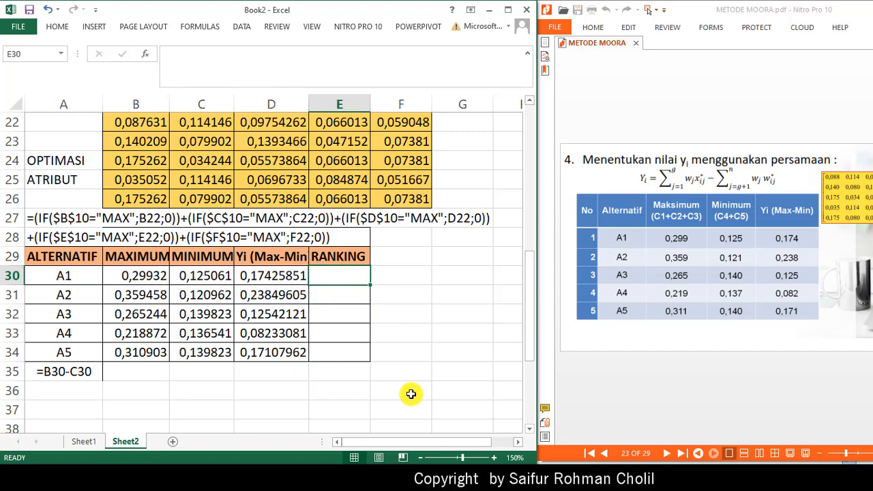
type("=RANK")
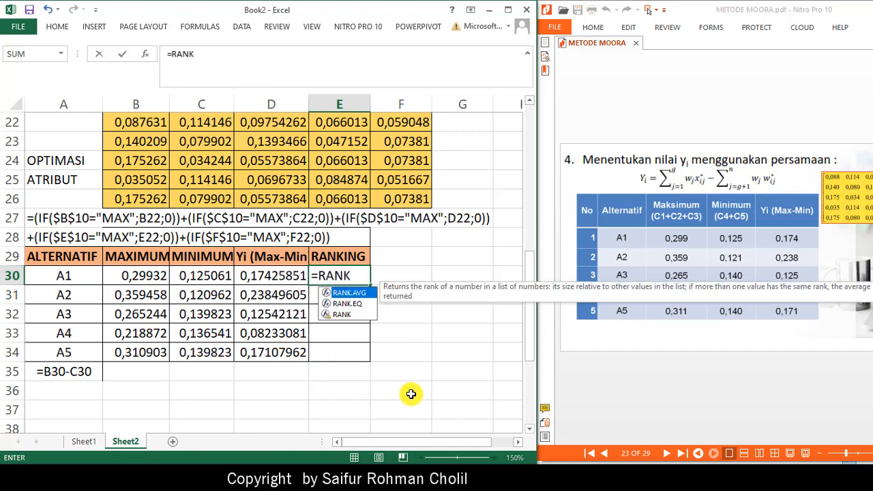
type("(")
key("Left")
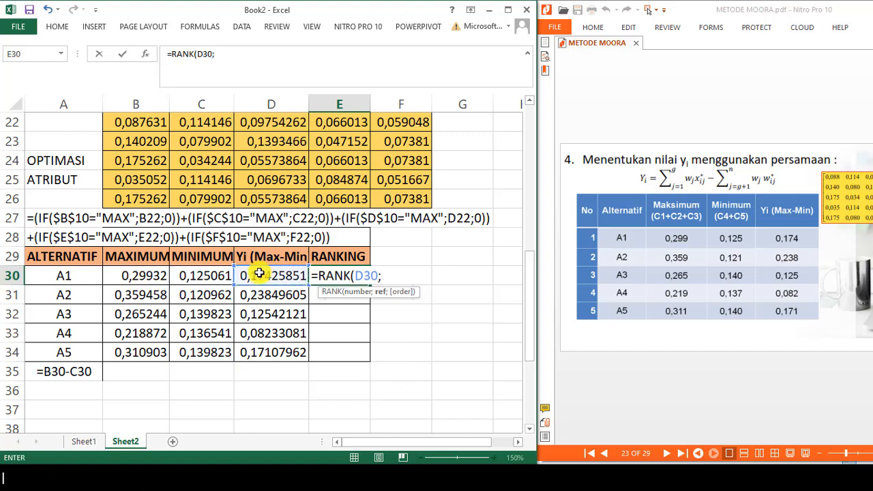
left_click_drag(260, 274, 261, 355)
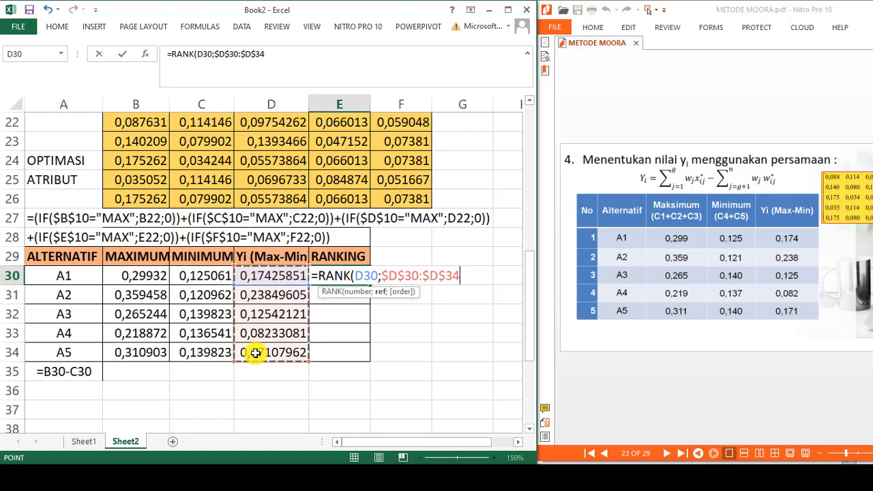
type("0")
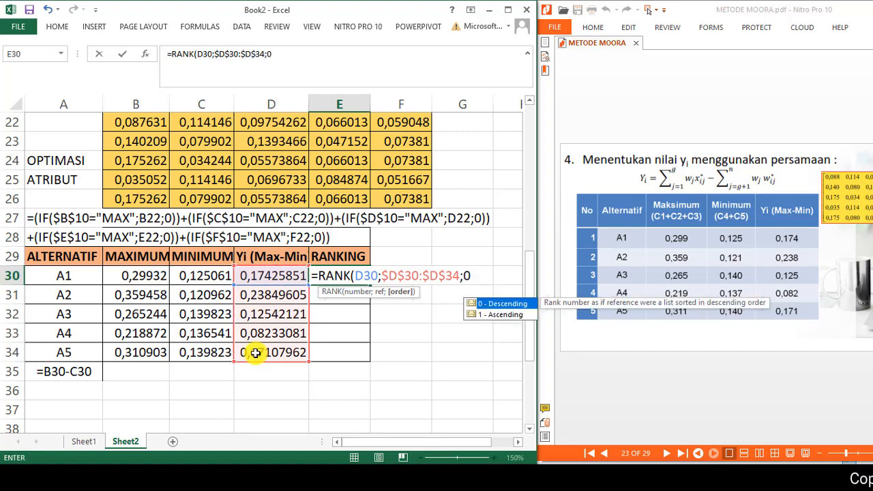
type(")")
key("Return")
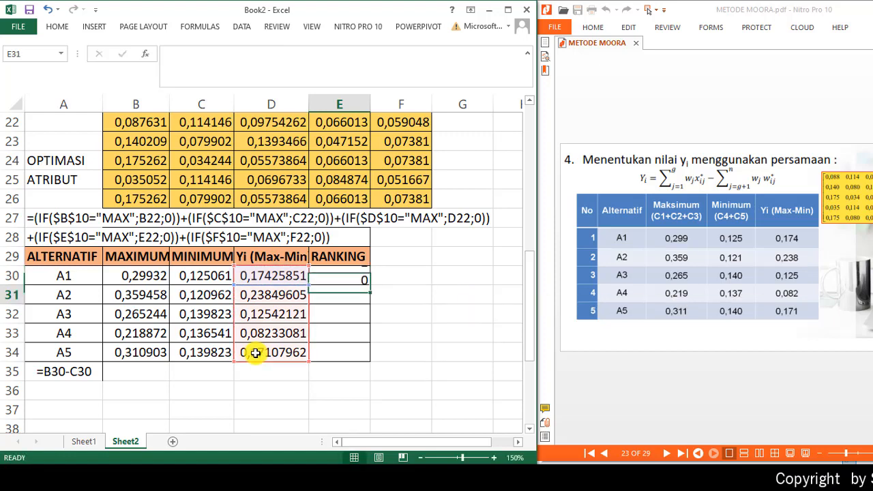
left_click(347, 278)
left_click_drag(368, 284, 370, 362)
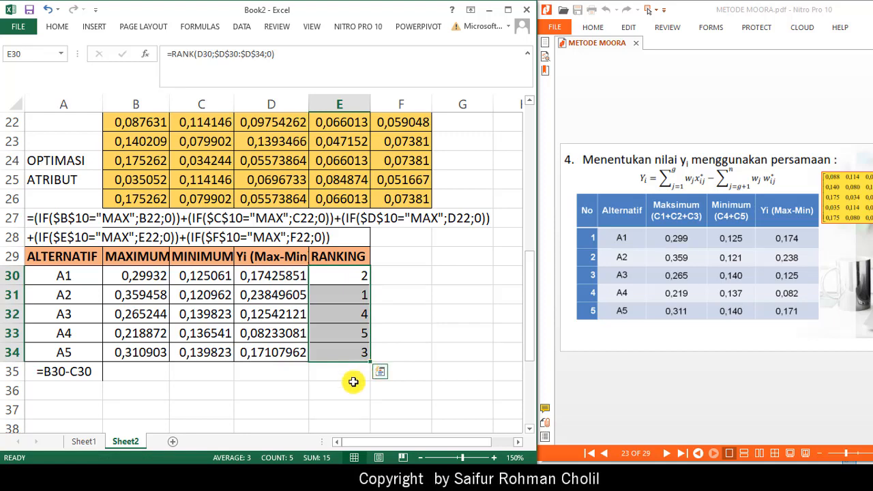
- Copy the ranking formula =RANK(D30;$D$30:$D$34;0) from E30 and store it as plain text in B35
left_click(346, 277)
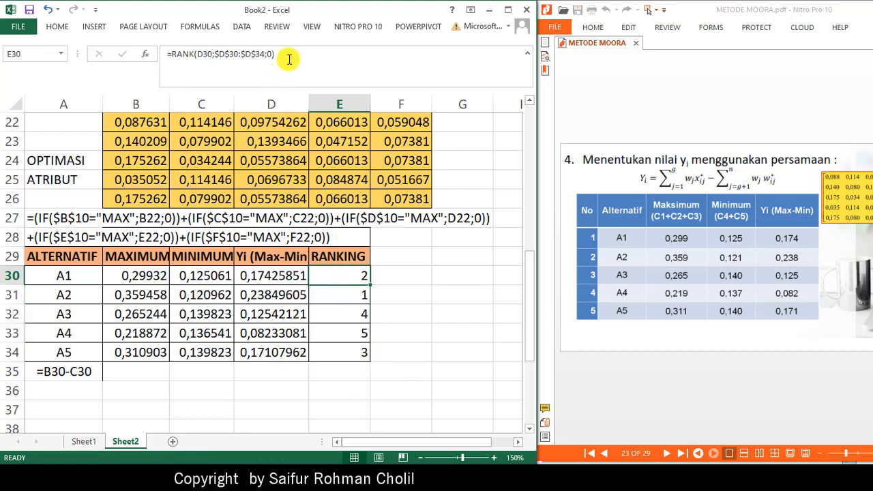
left_click_drag(283, 56, 110, 52)
key("ctrl+c")
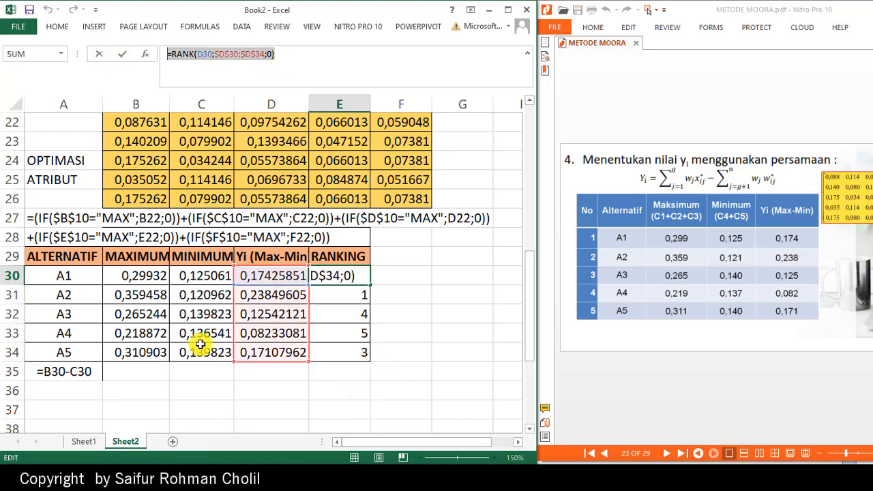
key("Return")
left_click(145, 370)
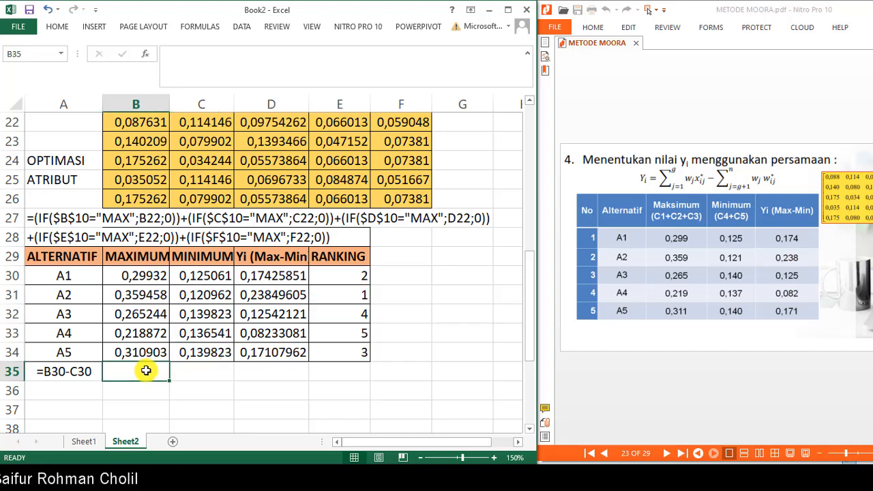
key("ctrl+v")
key("Return")
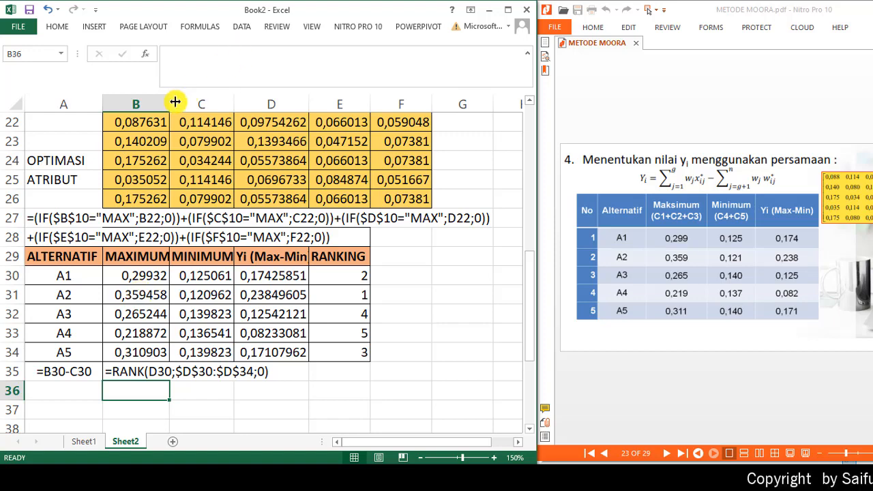
- Widen columns B and C slightly so the MAXIMUM and MINIMUM headings fit
left_click_drag(174, 102, 177, 101)
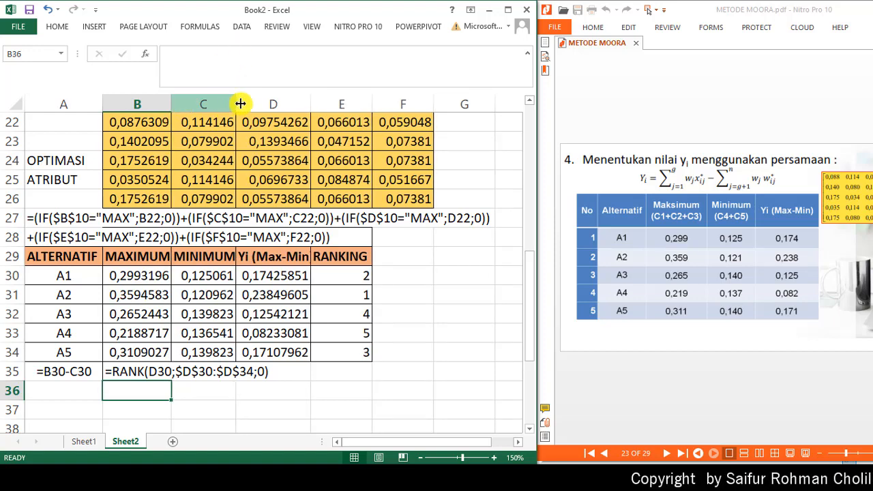
left_click_drag(235, 101, 238, 101)
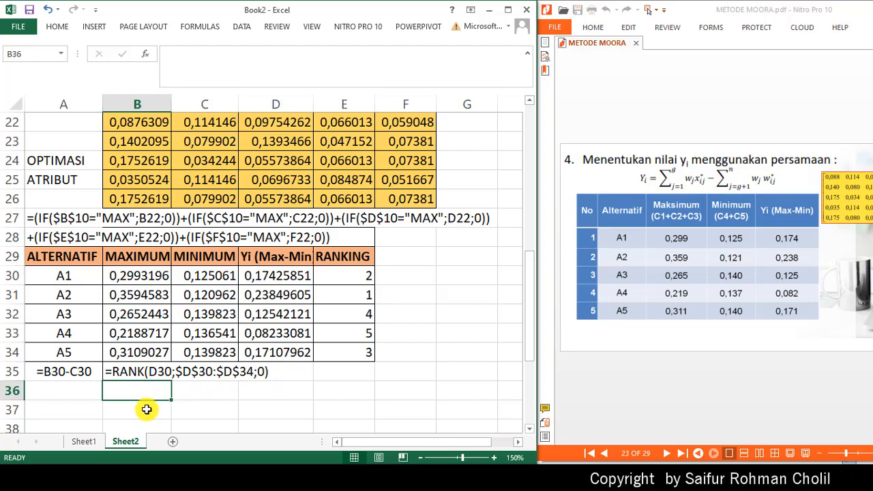
- Review the normalisation formula in B14, the weighted formula in B22 and the final ranking table
scroll(343, 358, "up", 4)
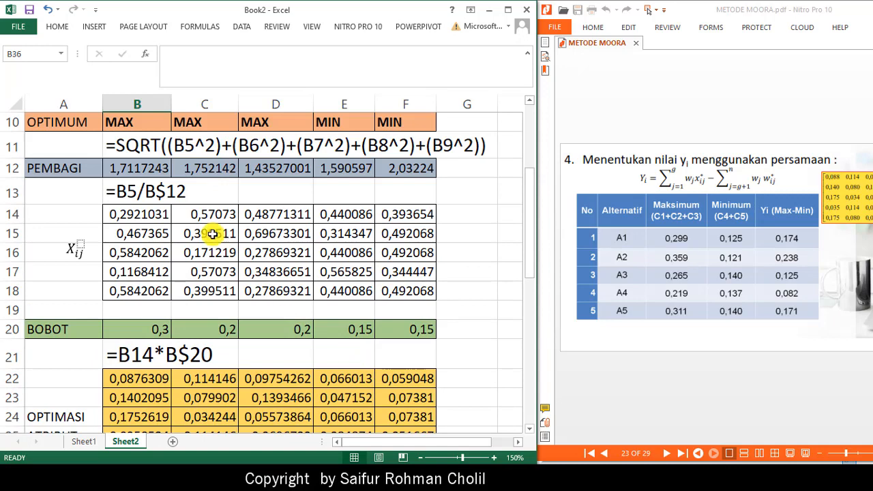
left_click(147, 214)
scroll(144, 245, "down", 2)
left_click(129, 249)
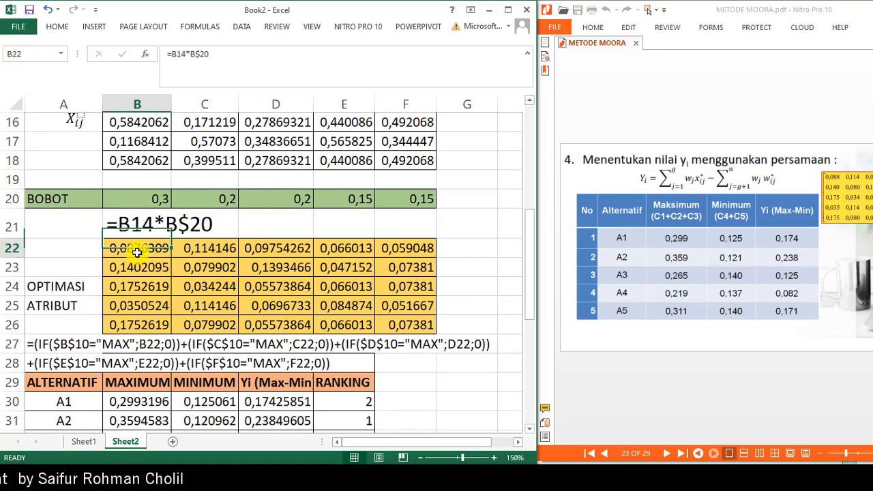
scroll(126, 249, "down", 1)
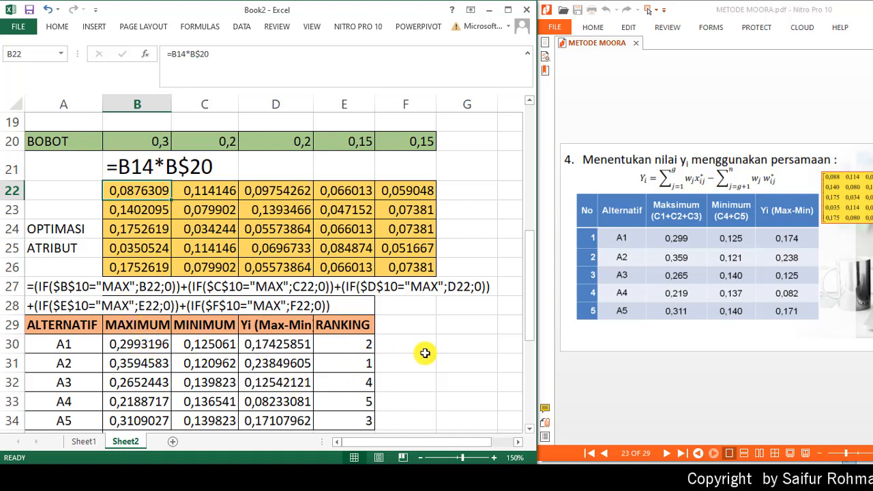
scroll(424, 353, "down", 1)
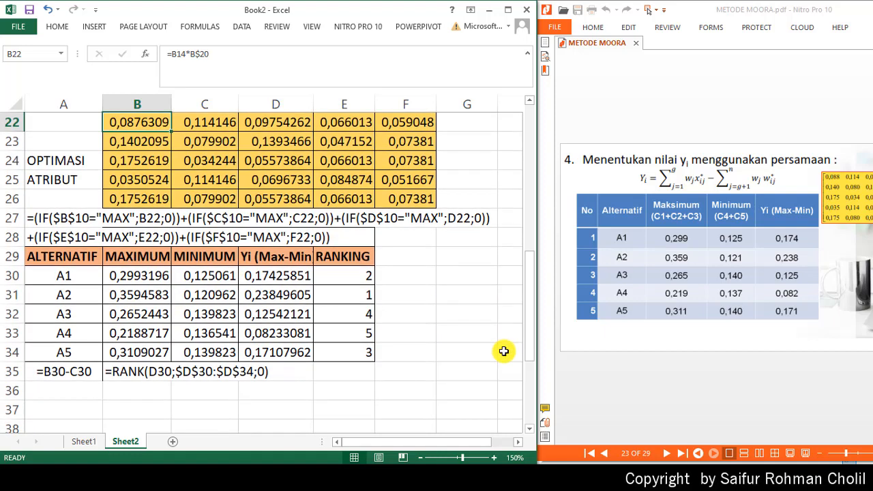
left_click(428, 414)
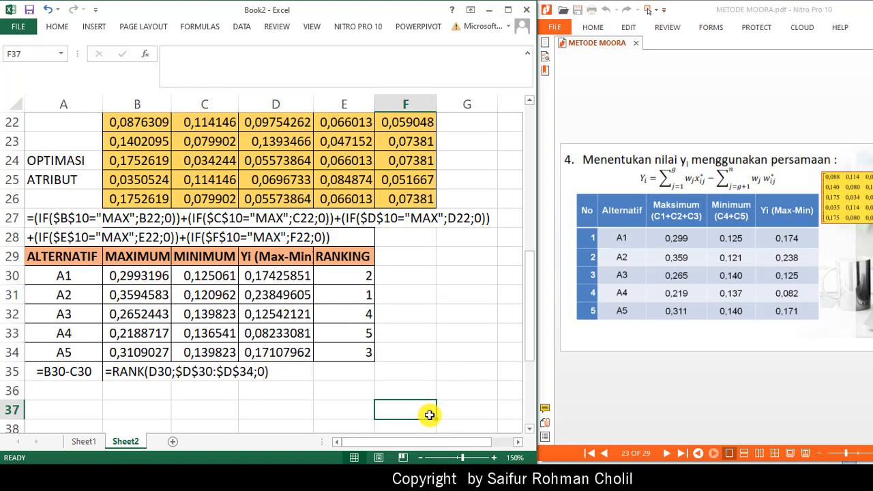